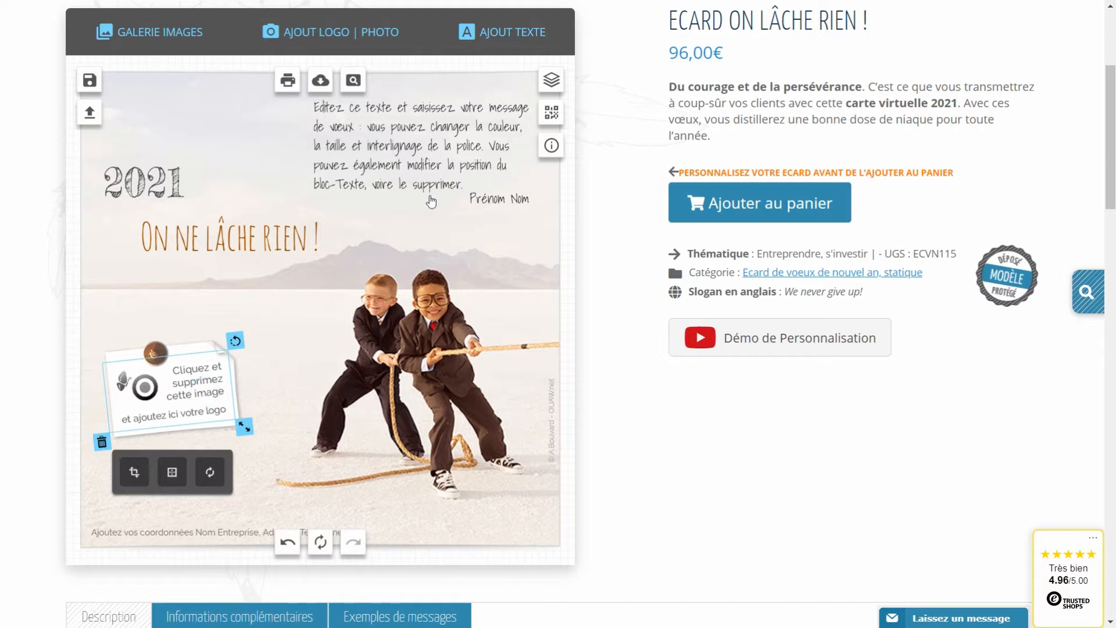
Delete the placeholder logo sticker from the white note on the 'On ne lâche rien !' card.
{"action": "left_click", "coordinate": [426, 165]}
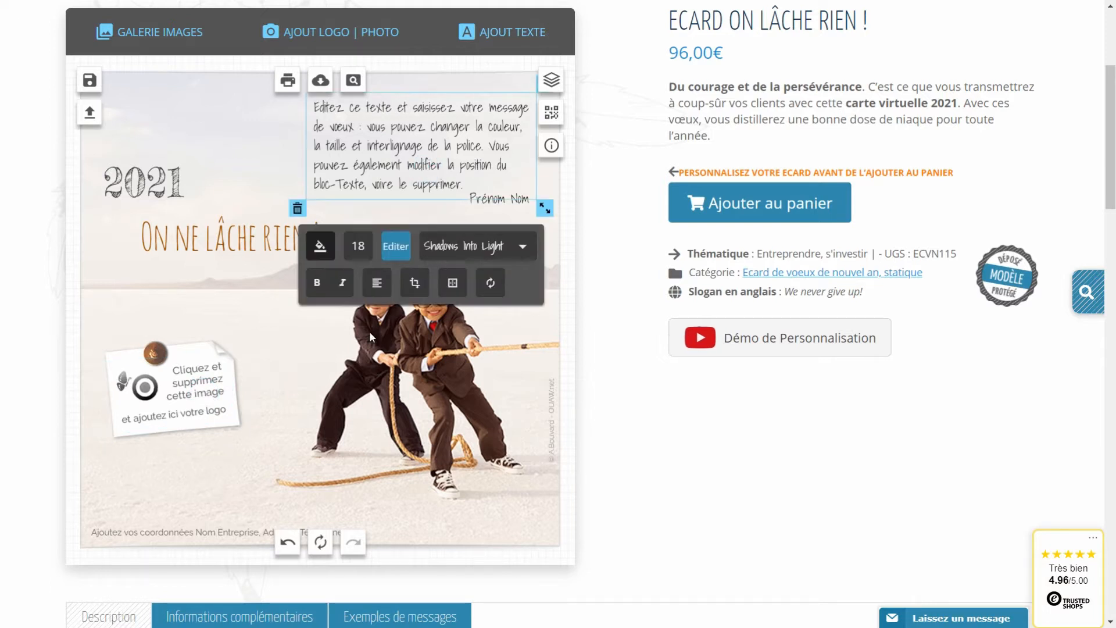
{"action": "left_click", "coordinate": [275, 388]}
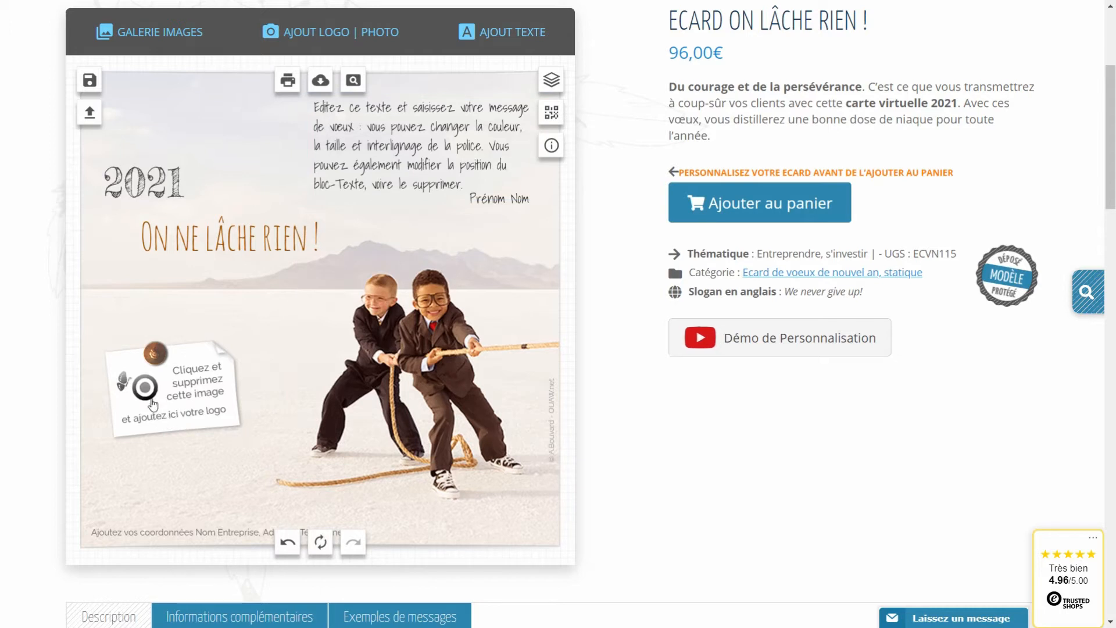
{"action": "left_click", "coordinate": [192, 402]}
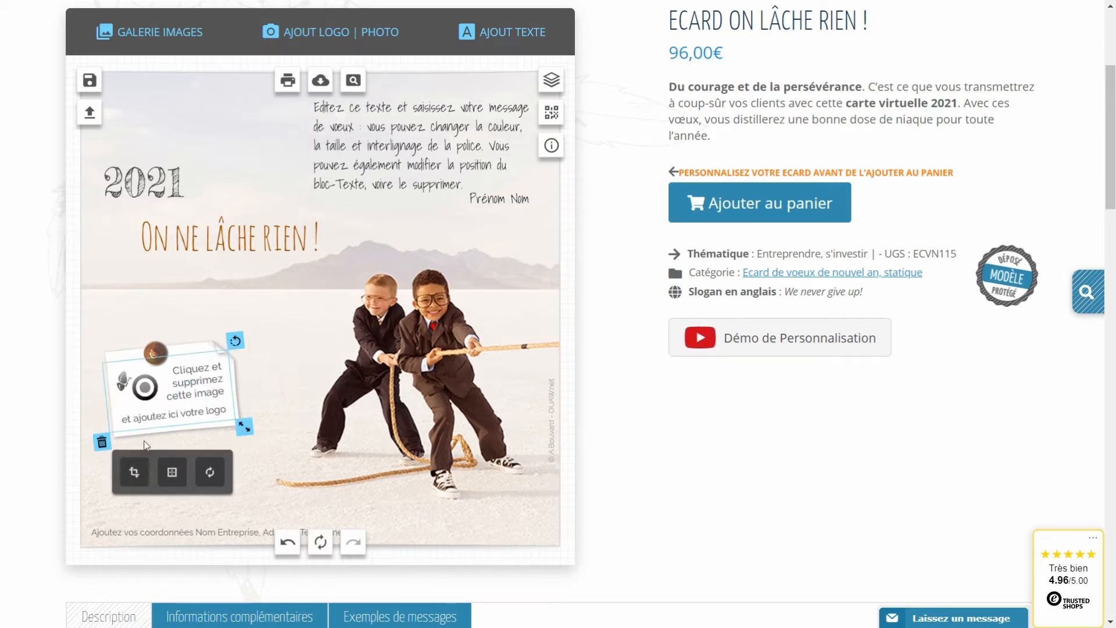
{"action": "left_click", "coordinate": [103, 441]}
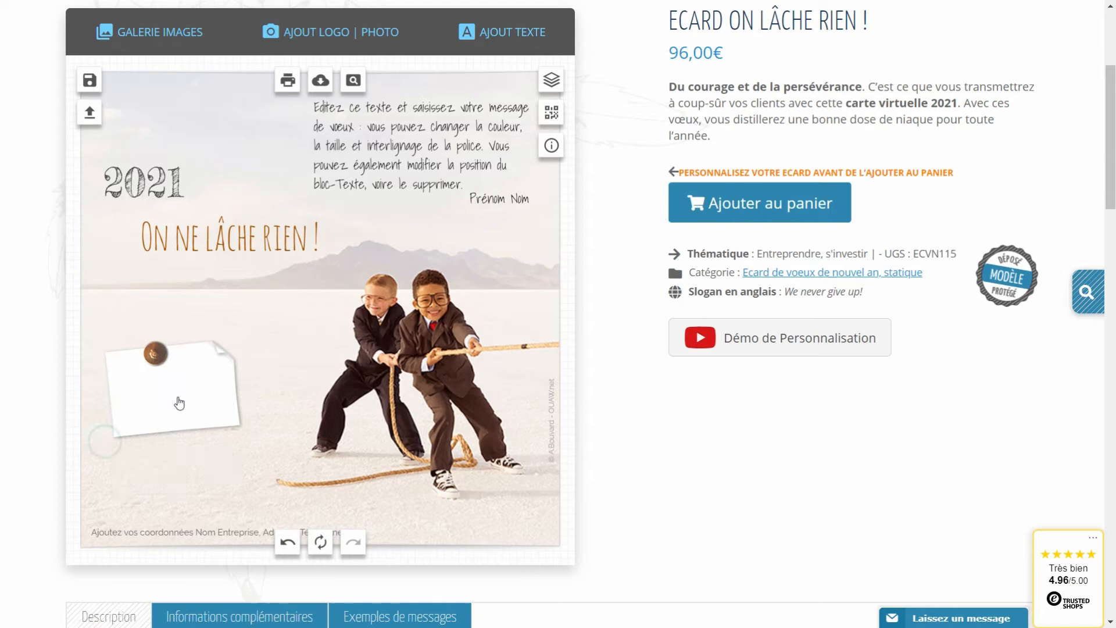
{"action": "scroll", "coordinate": [285, 338], "scroll_direction": "up", "scroll_amount": 1}
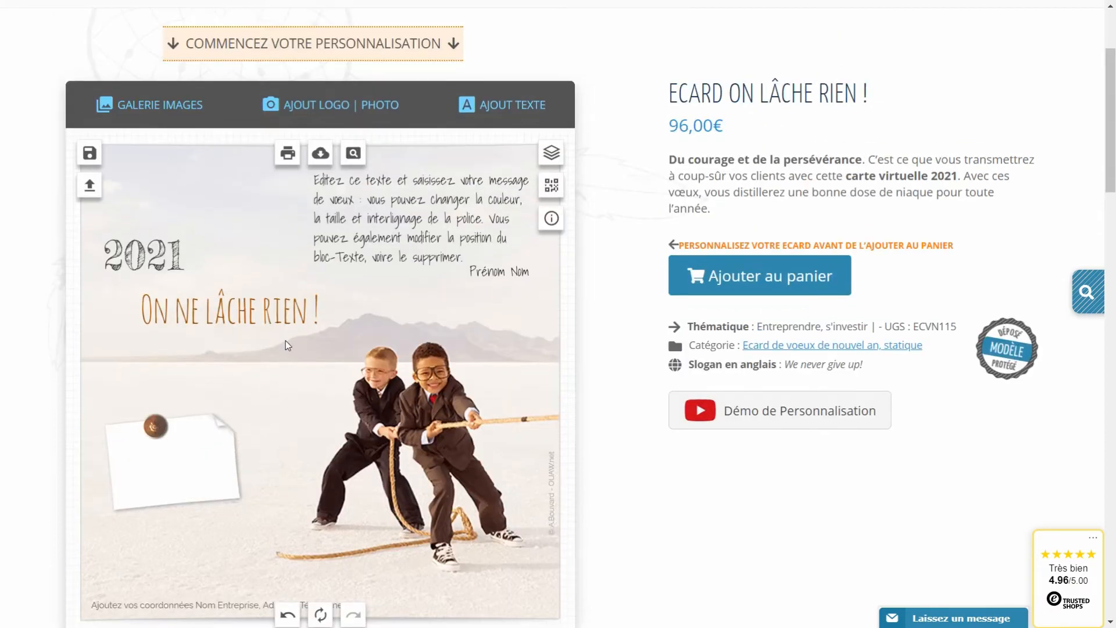
{"action": "scroll", "coordinate": [284, 338], "scroll_direction": "down", "scroll_amount": 1}
Upload print-et-web.jpg as a logo through Ajout Logo | Photo.
{"action": "left_click", "coordinate": [334, 39]}
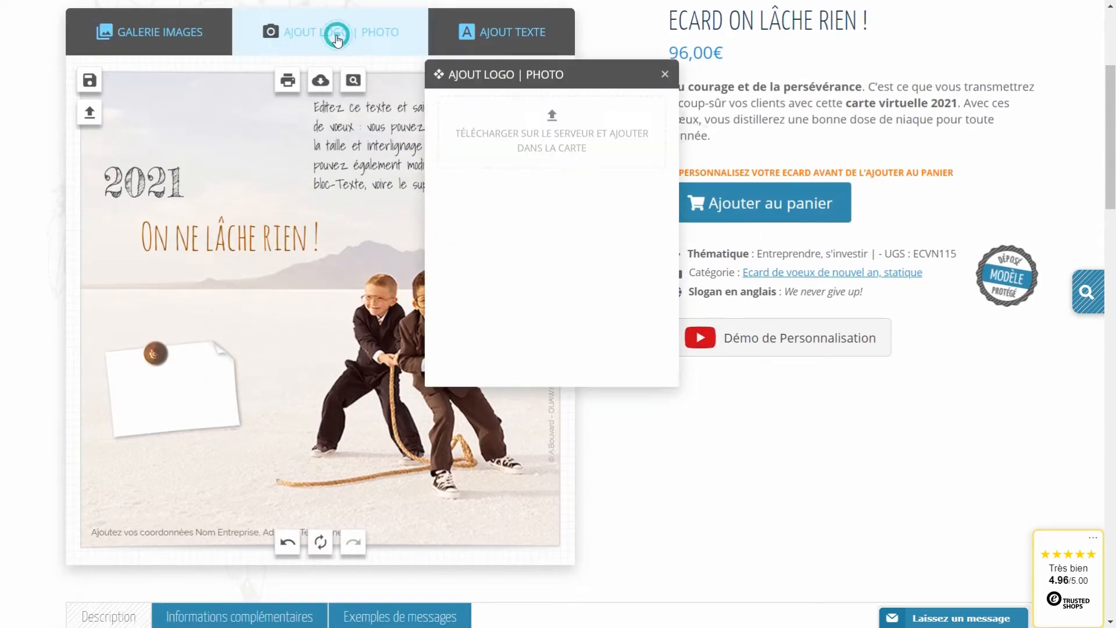
{"action": "left_click", "coordinate": [552, 122]}
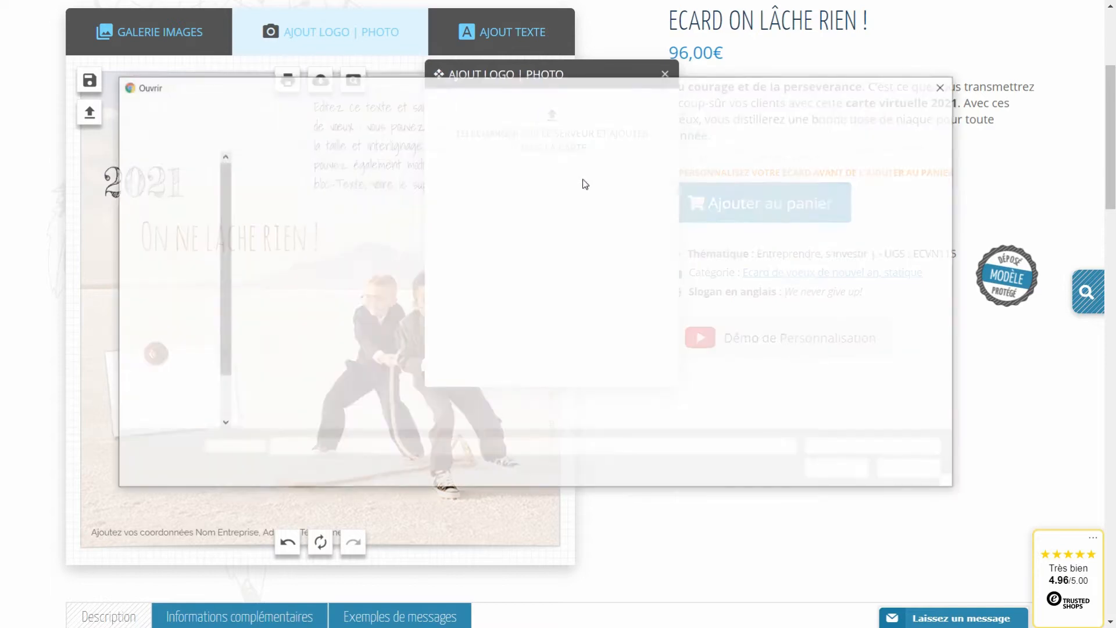
{"action": "left_click", "coordinate": [444, 307]}
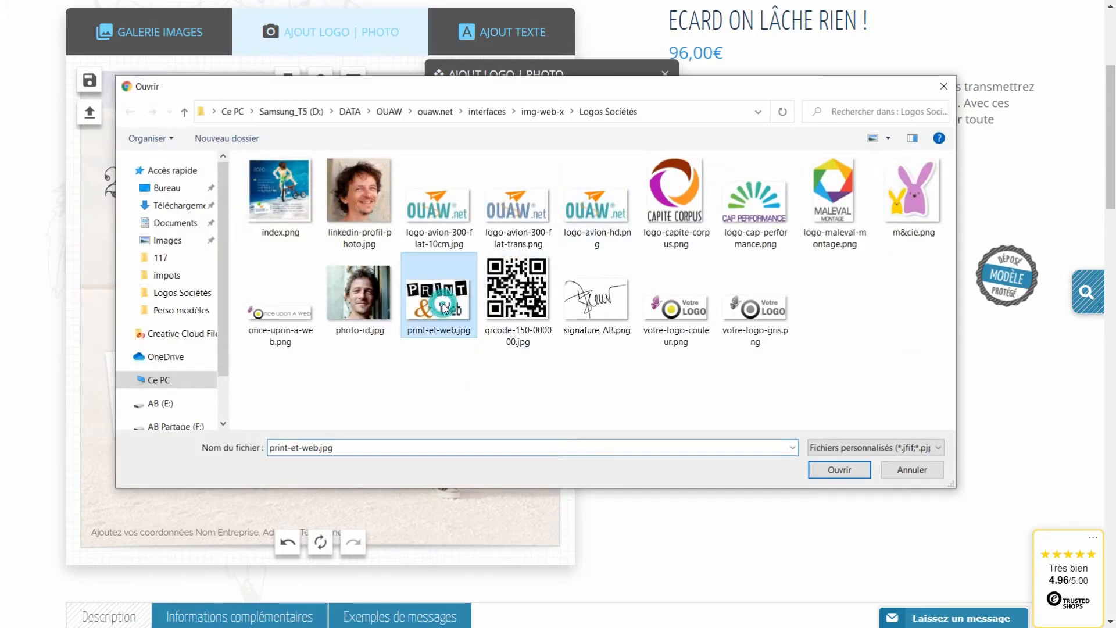
{"action": "left_click", "coordinate": [837, 468]}
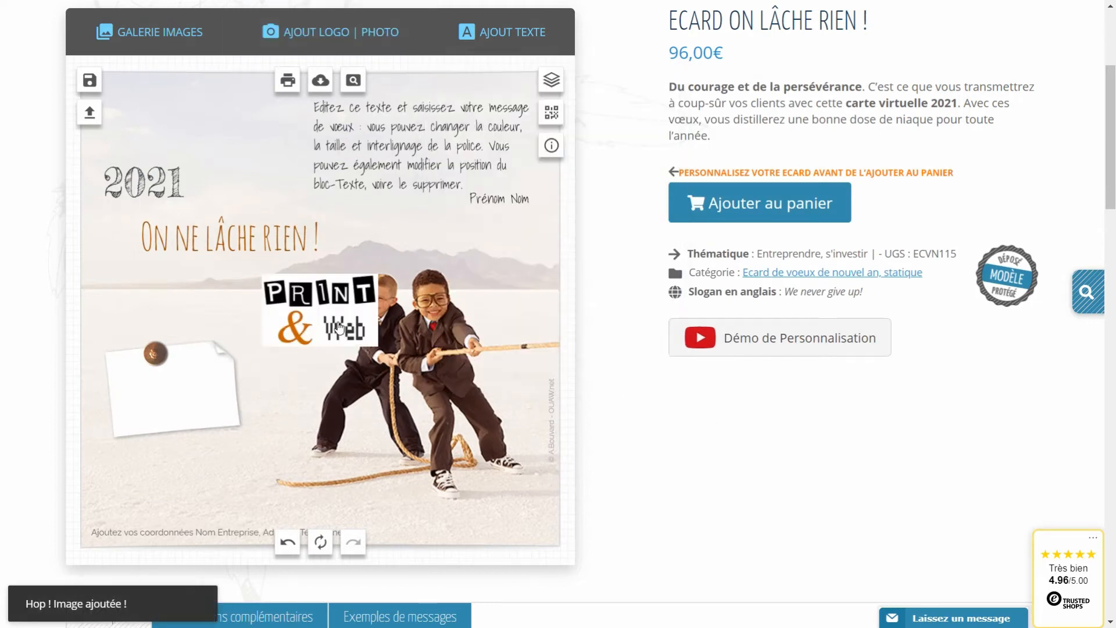
Place the Print & Web logo on the note under the pushpin, tilted slightly and shrunk to fit.
{"action": "left_click", "coordinate": [321, 316]}
{"action": "left_click_drag", "start_coordinate": [322, 316], "coordinate": [183, 382]}
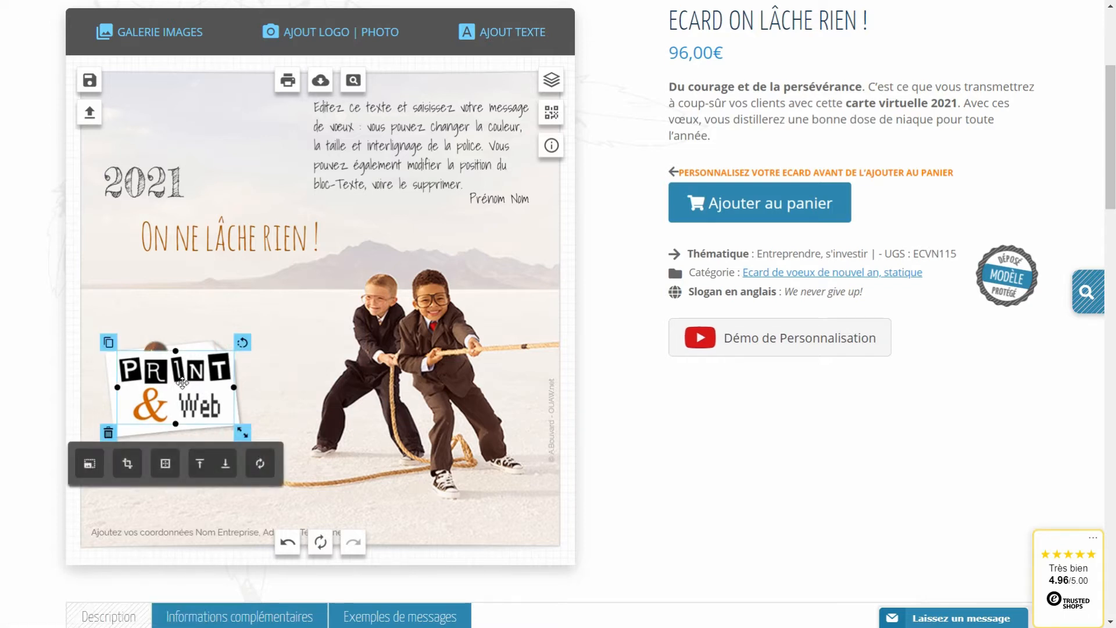
{"action": "left_click_drag", "start_coordinate": [181, 387], "coordinate": [184, 386]}
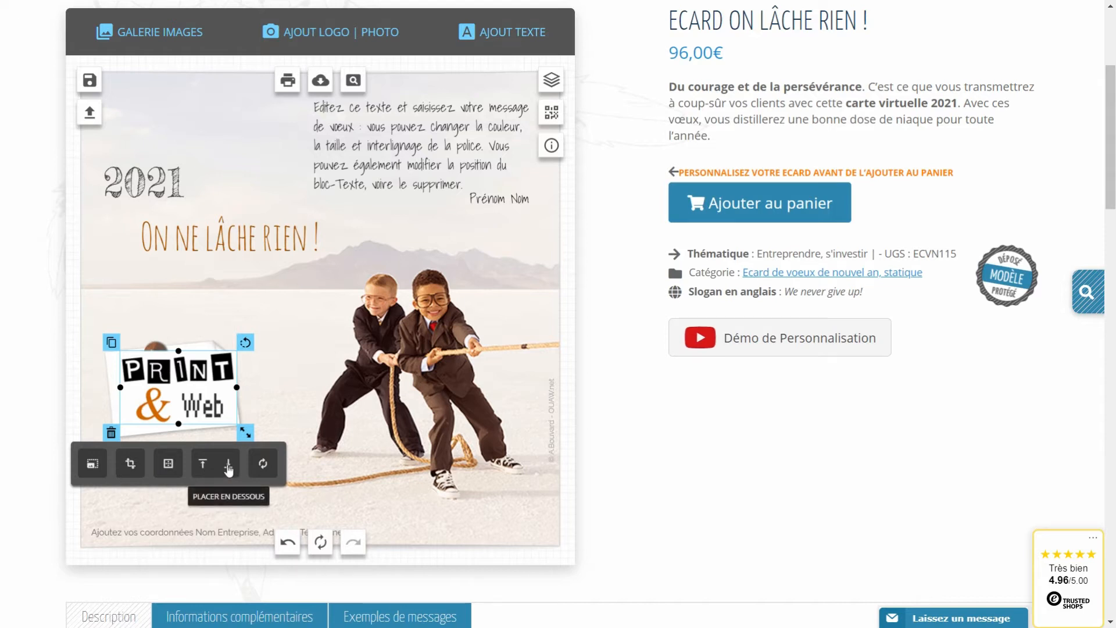
{"action": "left_click", "coordinate": [228, 465]}
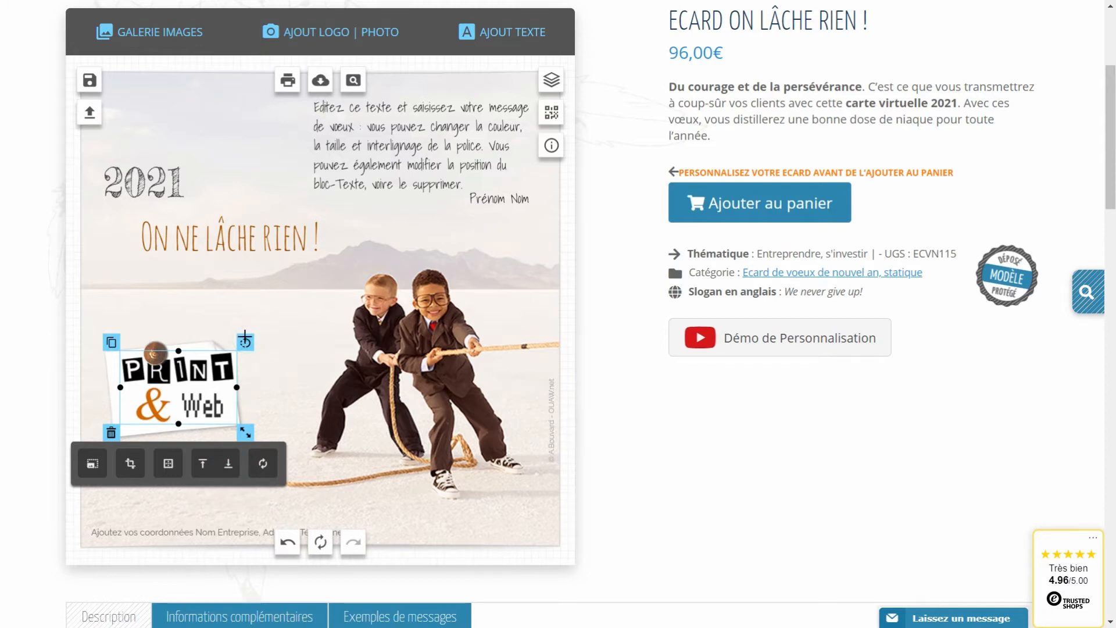
{"action": "left_click_drag", "start_coordinate": [245, 336], "coordinate": [233, 334]}
{"action": "left_click_drag", "start_coordinate": [182, 387], "coordinate": [179, 385]}
{"action": "left_click_drag", "start_coordinate": [243, 425], "coordinate": [236, 421]}
{"action": "left_click", "coordinate": [257, 387]}
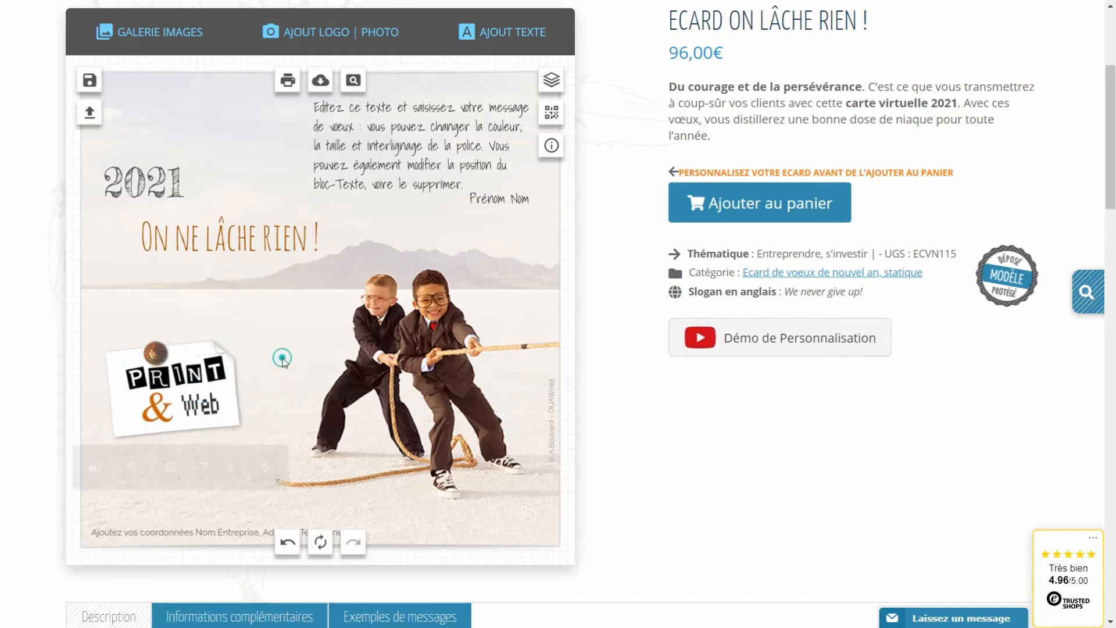
Delete the Print & Web logo from the card.
{"action": "left_click", "coordinate": [188, 408]}
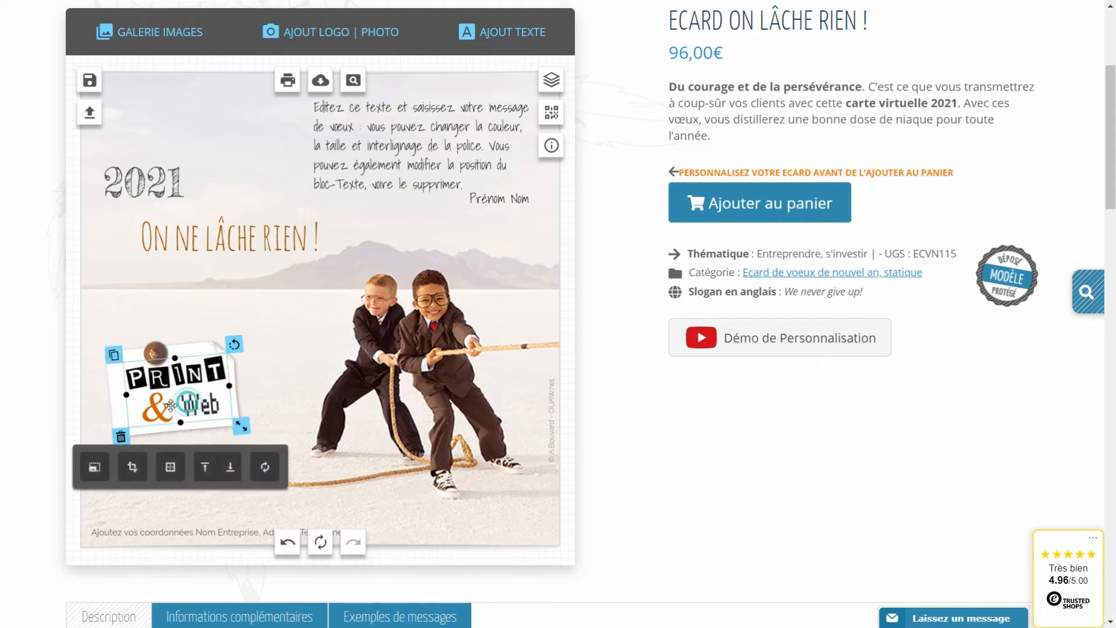
{"action": "left_click", "coordinate": [121, 436]}
{"action": "left_click", "coordinate": [340, 34]}
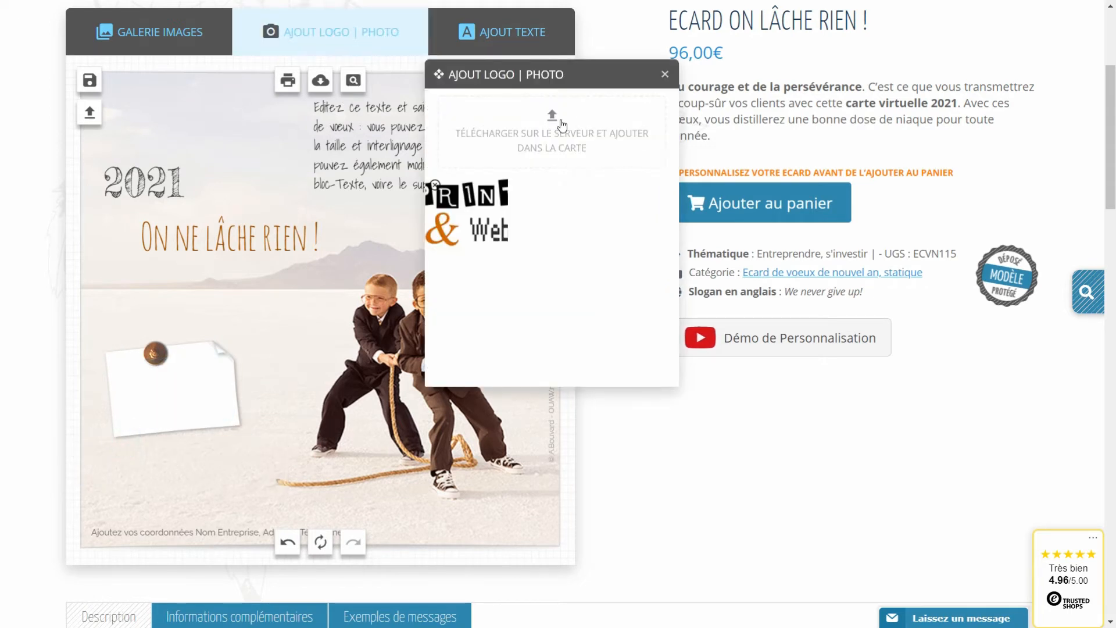
Upload logo-capite-corpus.png and park the logo at the card centre.
{"action": "left_click", "coordinate": [579, 141]}
{"action": "left_click", "coordinate": [676, 198]}
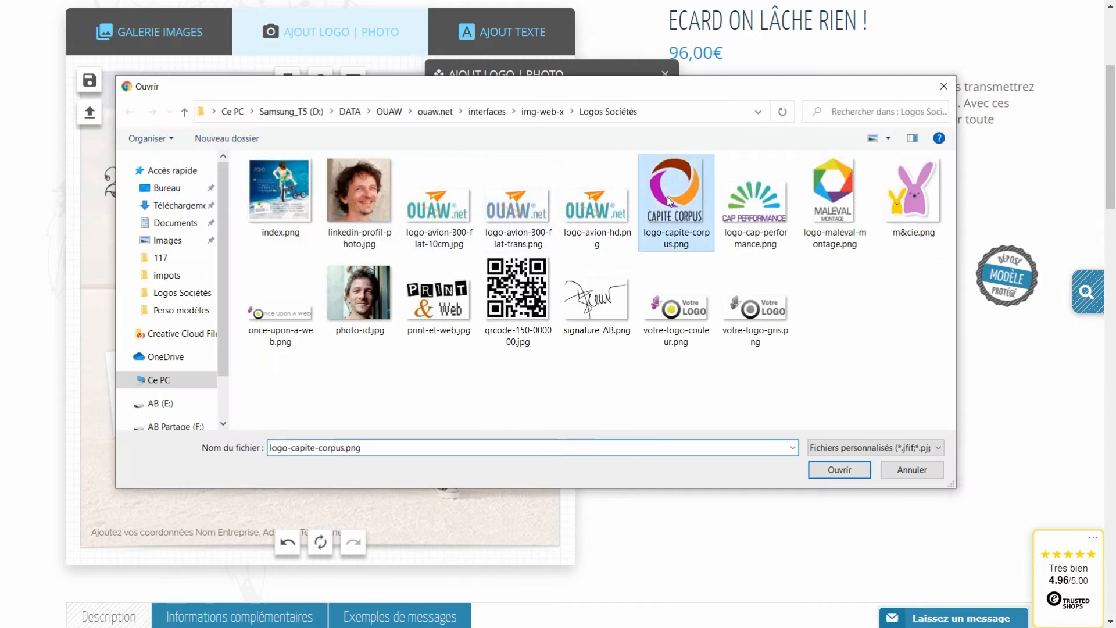
{"action": "left_click", "coordinate": [854, 472]}
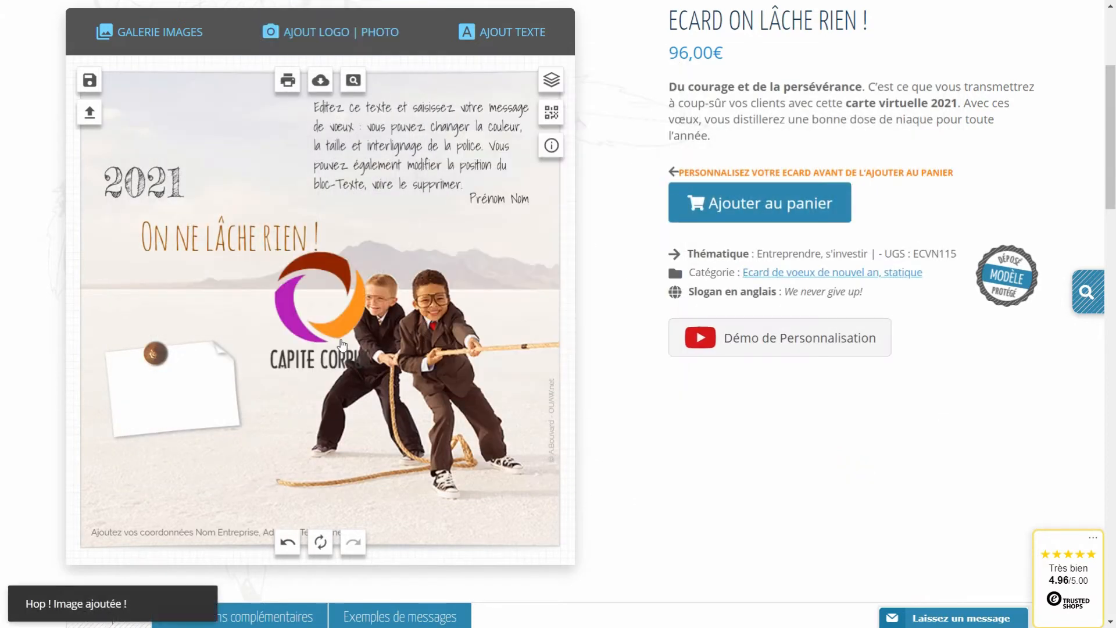
{"action": "left_click_drag", "start_coordinate": [340, 338], "coordinate": [196, 420]}
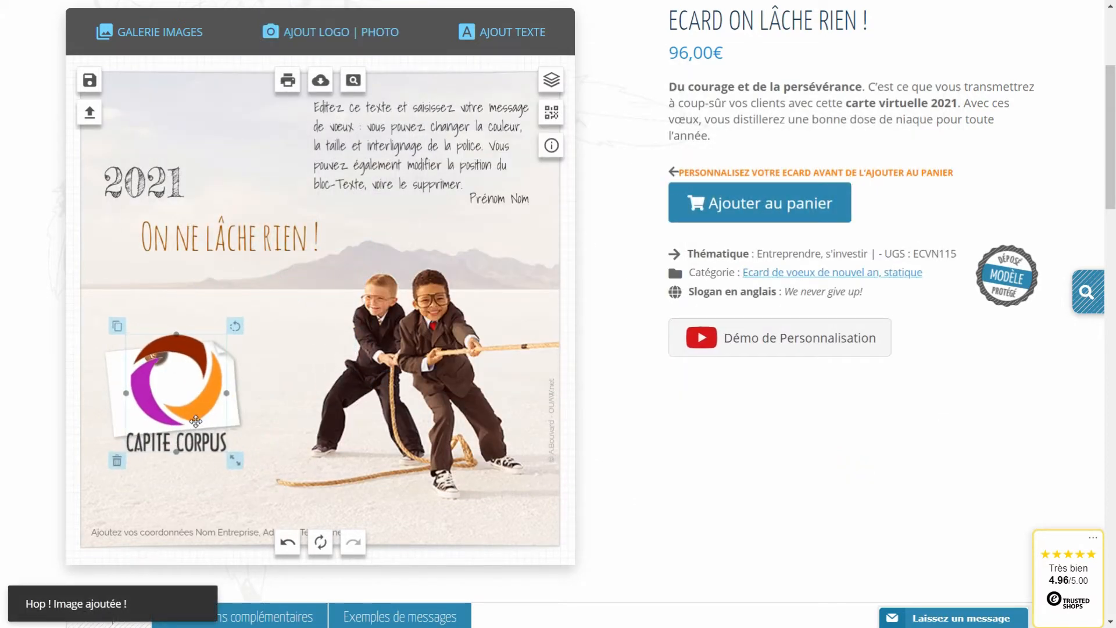
{"action": "left_click_drag", "start_coordinate": [196, 420], "coordinate": [335, 383]}
Rotate the white note upright and move the pushpin up onto it.
{"action": "left_click", "coordinate": [208, 384]}
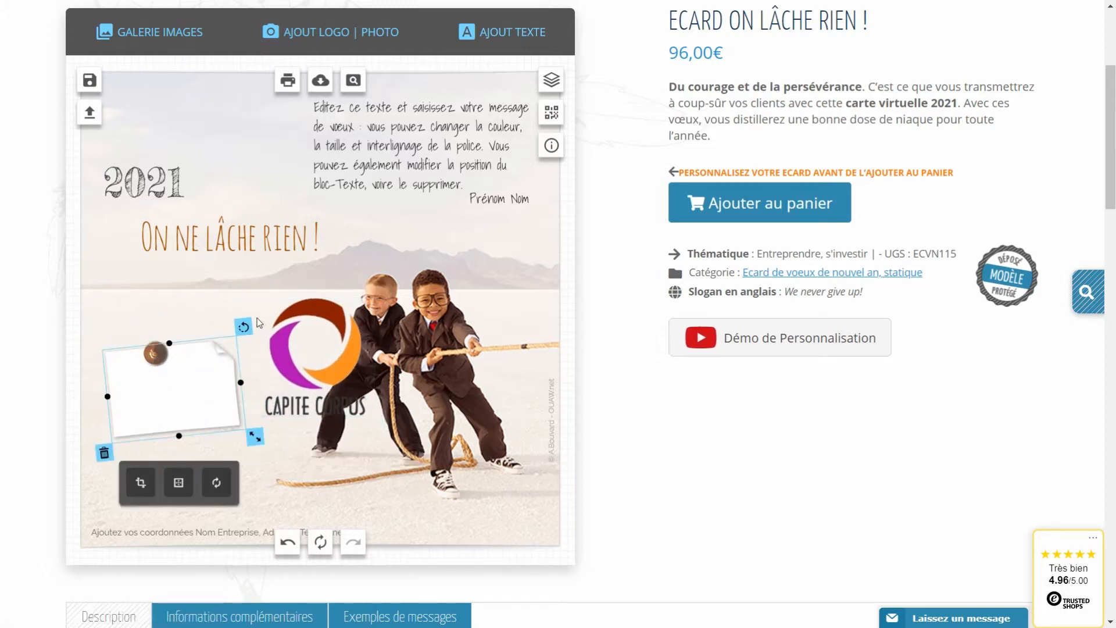
{"action": "left_click_drag", "start_coordinate": [242, 322], "coordinate": [105, 317]}
{"action": "left_click_drag", "start_coordinate": [154, 353], "coordinate": [158, 330]}
Place the Capite Corpus logo on the note, tilted slightly and shrunk.
{"action": "left_click_drag", "start_coordinate": [282, 362], "coordinate": [150, 404]}
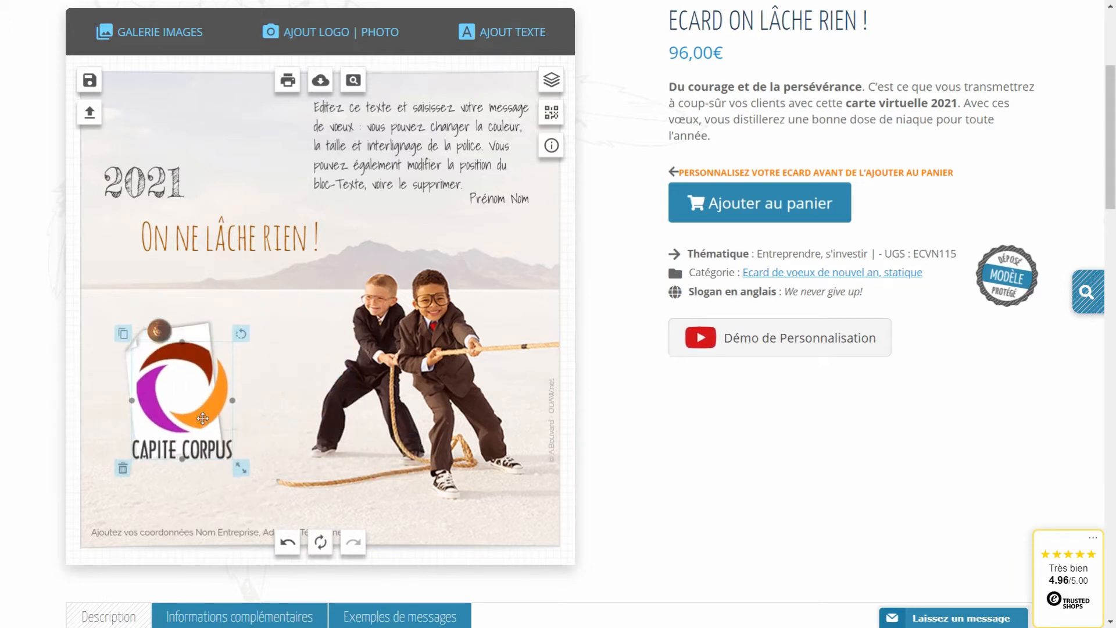
{"action": "left_click_drag", "start_coordinate": [239, 331], "coordinate": [233, 326]}
{"action": "mouse_move", "coordinate": [209, 386]}
{"action": "left_mouse_down"}
{"action": "mouse_move", "coordinate": [183, 373]}
{"action": "mouse_move", "coordinate": [196, 377]}
{"action": "left_mouse_up"}
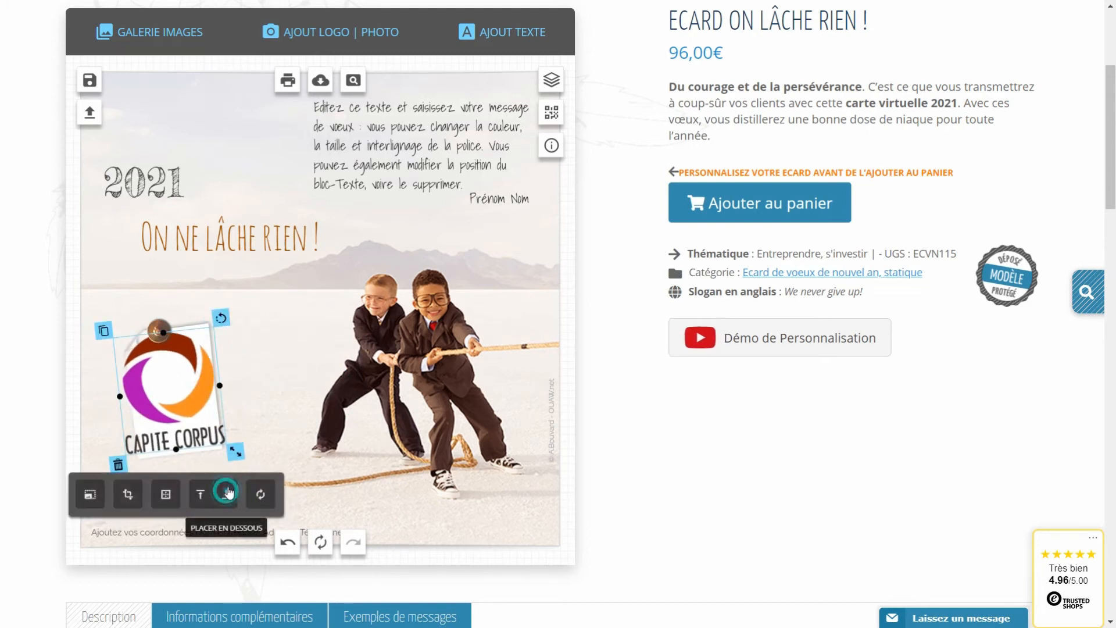
{"action": "left_click_drag", "start_coordinate": [233, 449], "coordinate": [225, 444]}
{"action": "left_click_drag", "start_coordinate": [156, 383], "coordinate": [157, 389]}
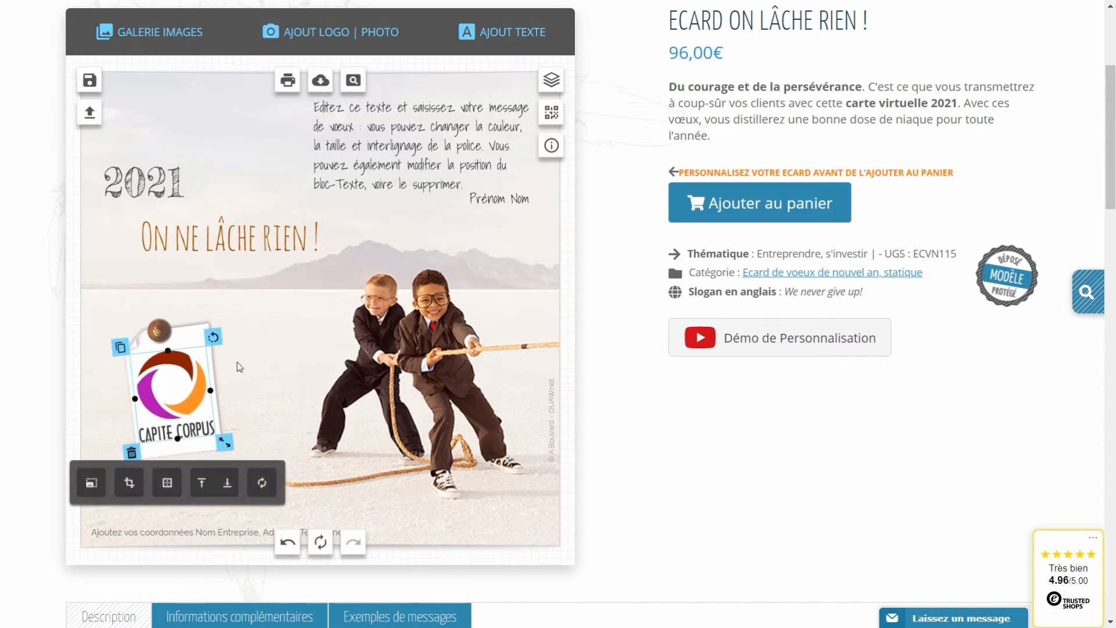
Remove the white note from behind the Capite Corpus logo.
{"action": "left_click", "coordinate": [206, 338]}
{"action": "left_click", "coordinate": [243, 455]}
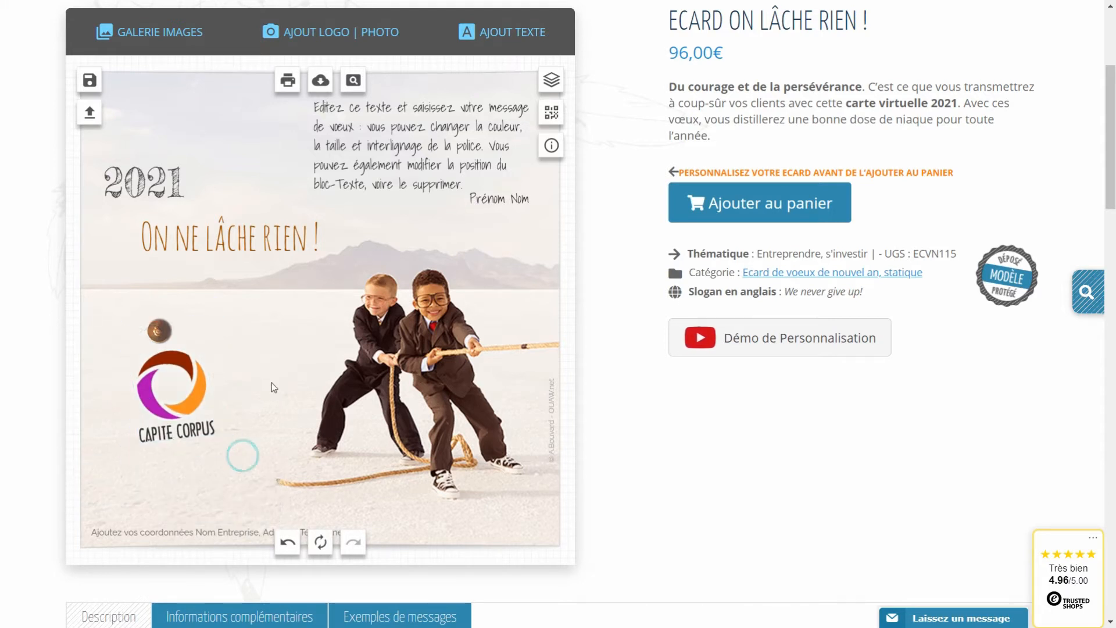
{"action": "scroll", "coordinate": [239, 370], "scroll_direction": "up", "scroll_amount": 1}
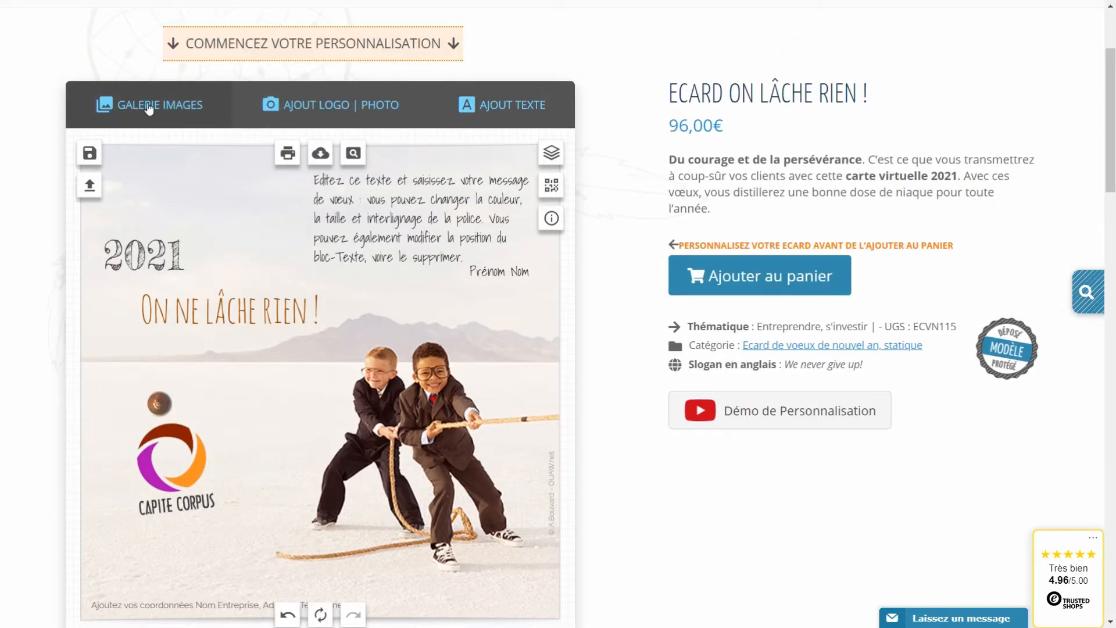
Add a tall Post-it sticker at bottom-left, rotated about 100°, shortened and behind the logo.
{"action": "left_click", "coordinate": [150, 108]}
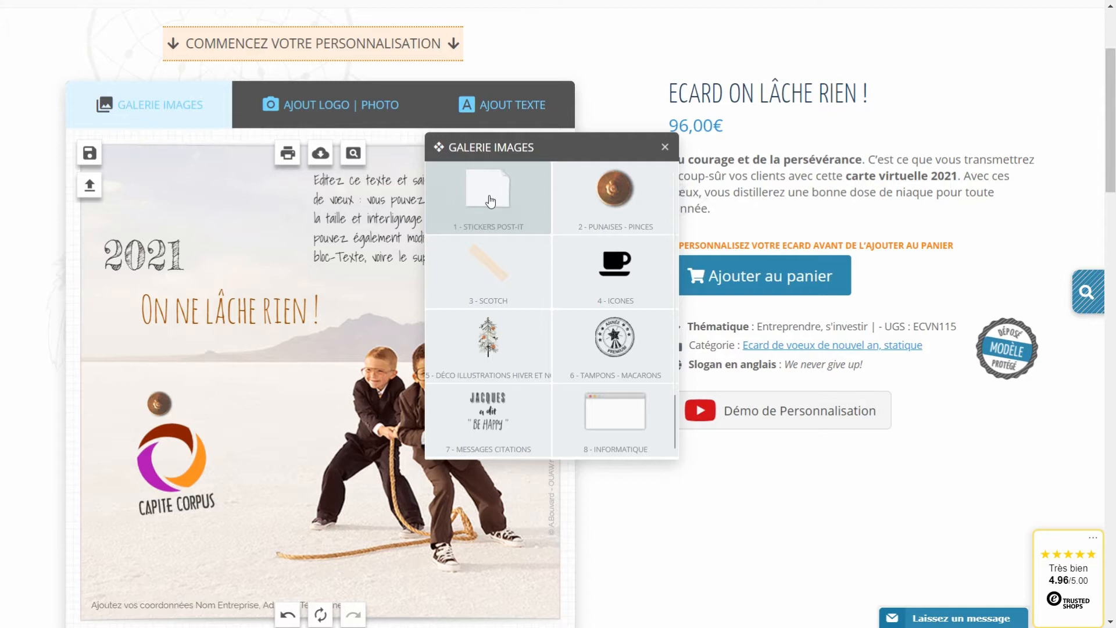
{"action": "left_click", "coordinate": [489, 200]}
{"action": "mouse_move", "coordinate": [655, 395]}
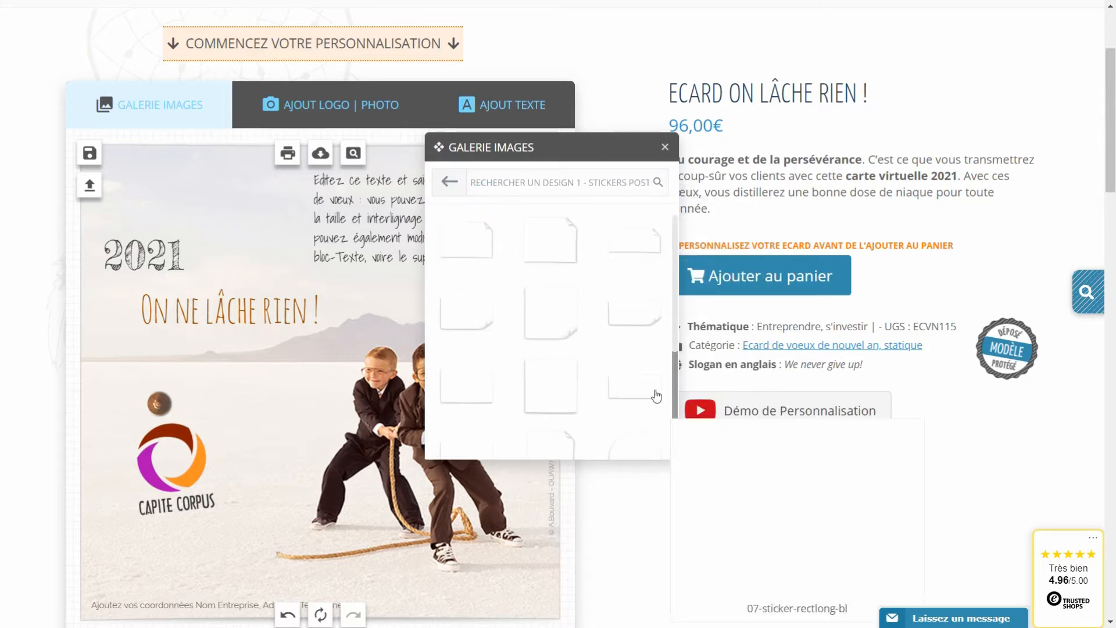
{"action": "left_click", "coordinate": [634, 247]}
{"action": "left_click_drag", "start_coordinate": [307, 378], "coordinate": [187, 451]}
{"action": "left_click_drag", "start_coordinate": [293, 408], "coordinate": [128, 375]}
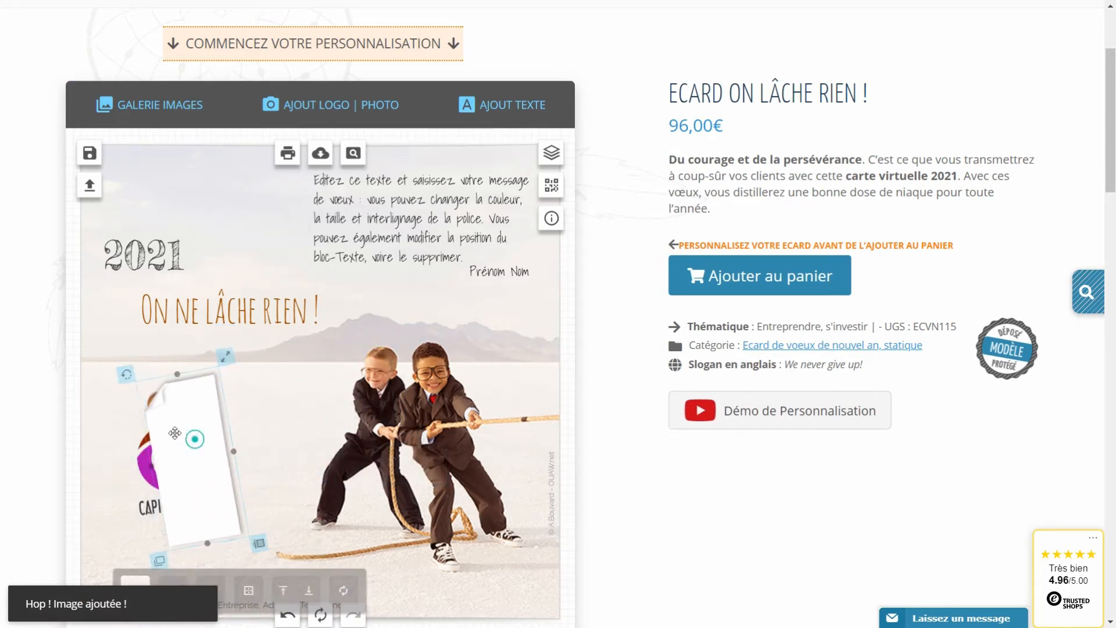
{"action": "left_click_drag", "start_coordinate": [174, 433], "coordinate": [149, 421]}
{"action": "left_click", "coordinate": [273, 577]}
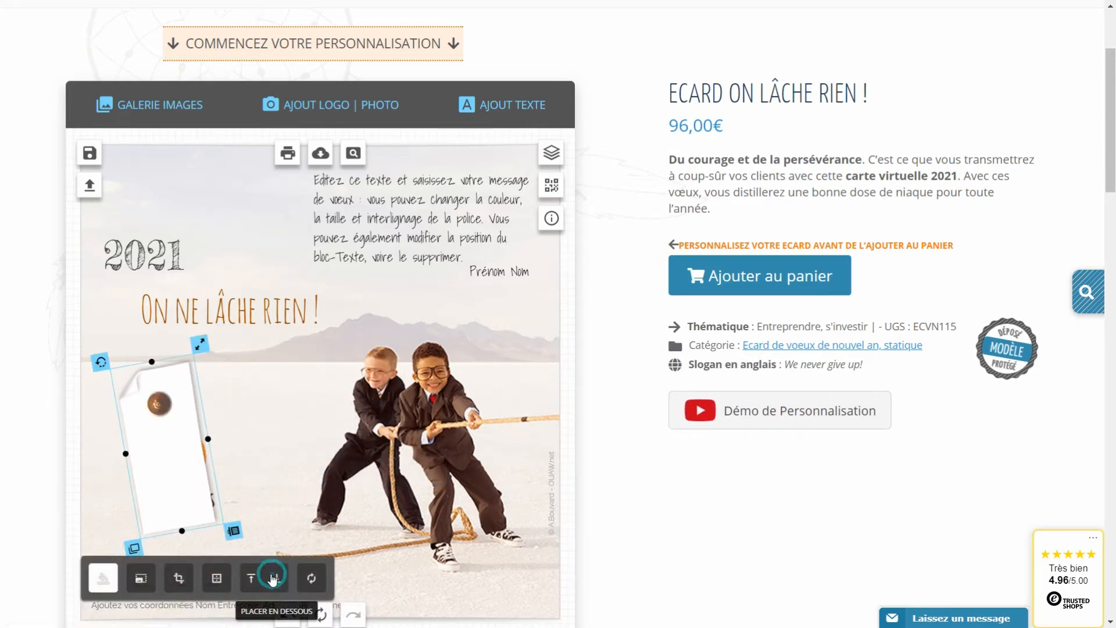
{"action": "left_click_drag", "start_coordinate": [154, 364], "coordinate": [163, 382]}
Reposition, tilt and resize the Capite Corpus logo on the Post-it.
{"action": "left_click_drag", "start_coordinate": [193, 458], "coordinate": [193, 445]}
{"action": "left_click_drag", "start_coordinate": [213, 397], "coordinate": [210, 395]}
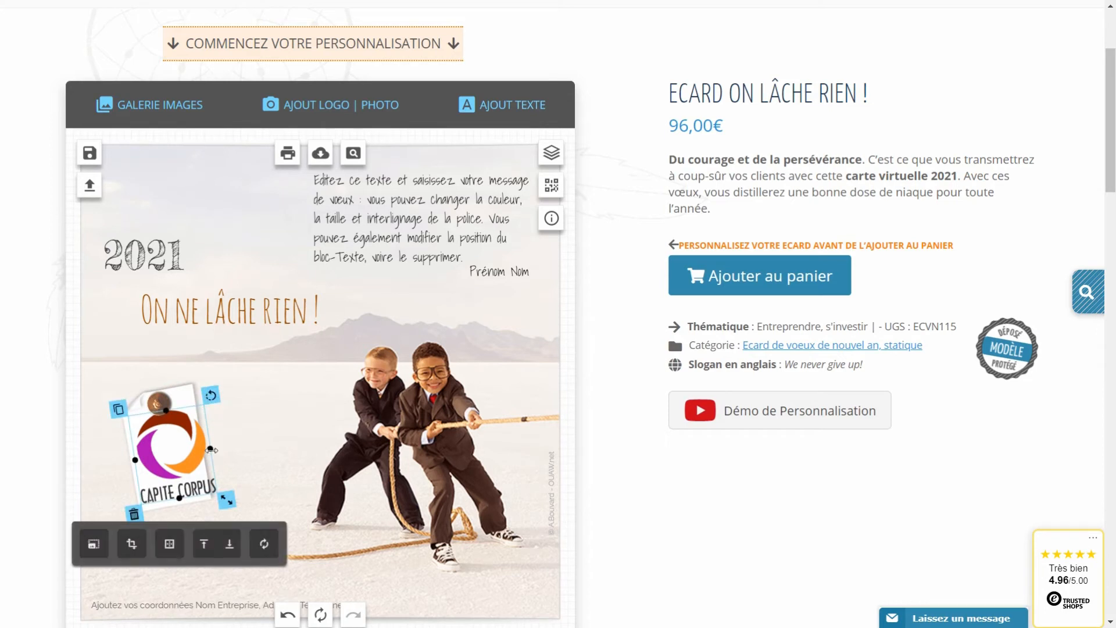
{"action": "left_click_drag", "start_coordinate": [222, 493], "coordinate": [217, 494]}
{"action": "left_click", "coordinate": [252, 378]}
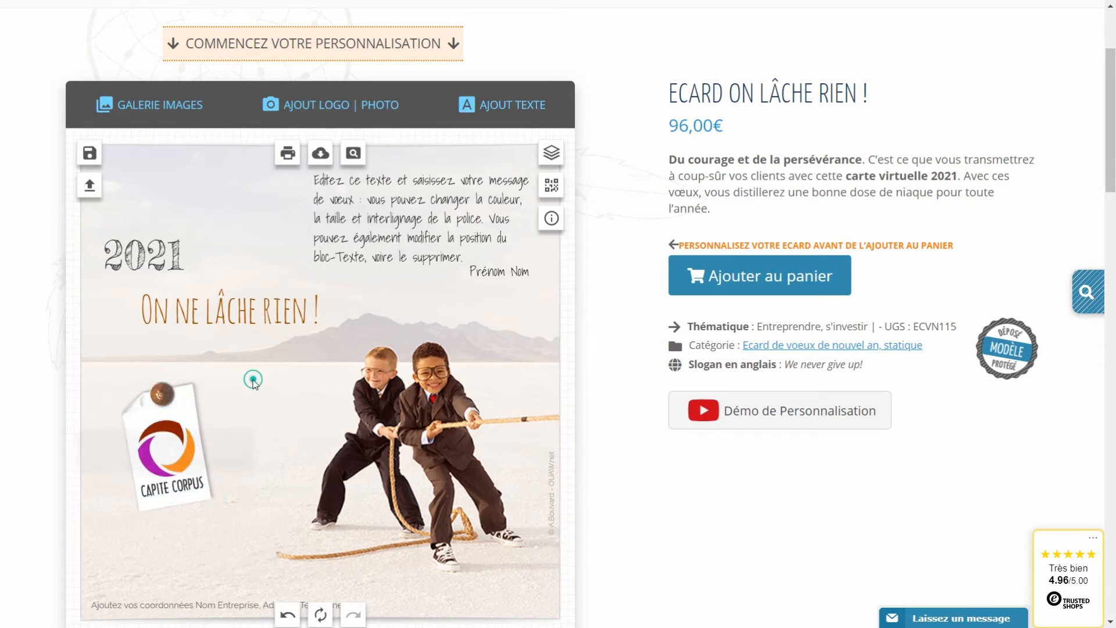
Move the logo off the pinned note, then delete the paper note and pushpin.
{"action": "left_click_drag", "start_coordinate": [170, 469], "coordinate": [269, 424]}
{"action": "left_click", "coordinate": [151, 435]}
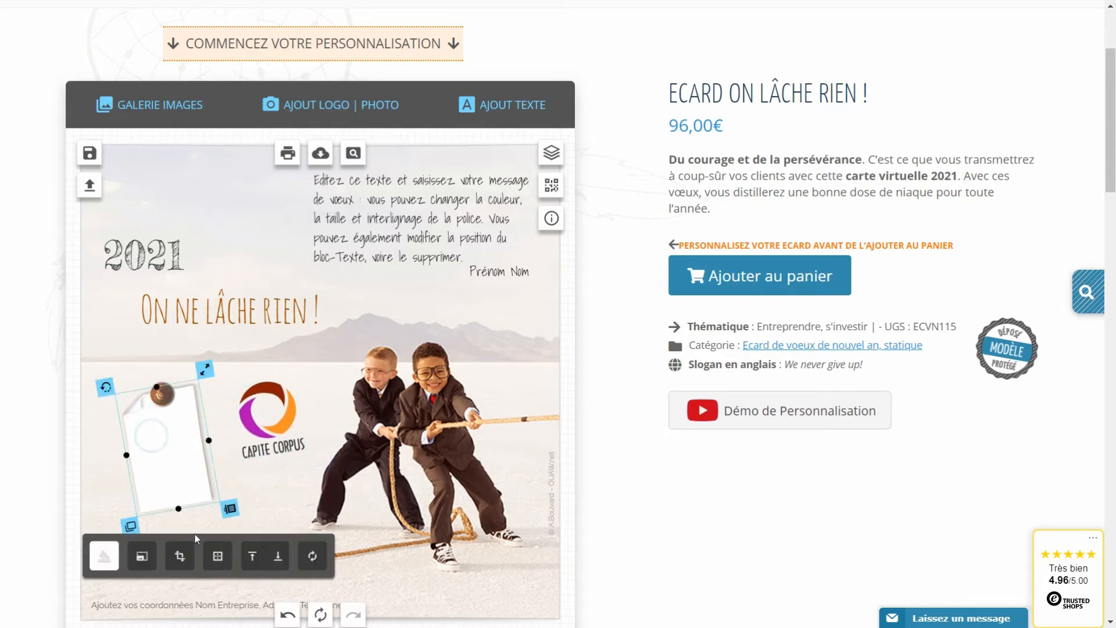
{"action": "left_click", "coordinate": [231, 509]}
{"action": "left_click", "coordinate": [162, 393]}
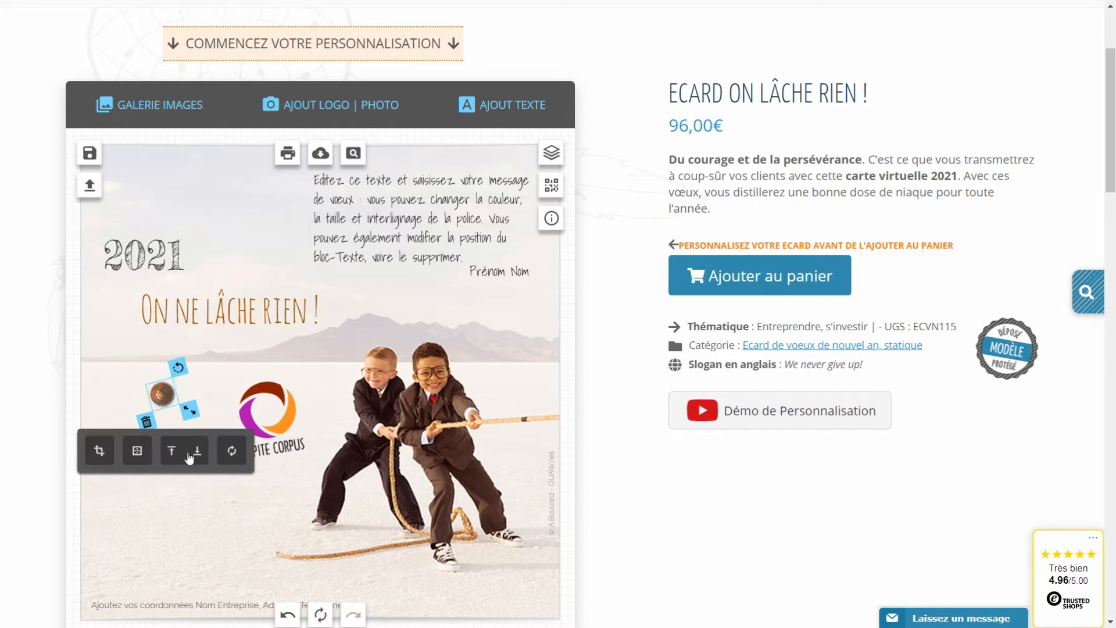
{"action": "left_click", "coordinate": [147, 420]}
Move the Capite Corpus logo left and straighten it upright.
{"action": "left_click_drag", "start_coordinate": [278, 380], "coordinate": [190, 412]}
{"action": "left_click", "coordinate": [196, 415]}
{"action": "left_click", "coordinate": [265, 405]}
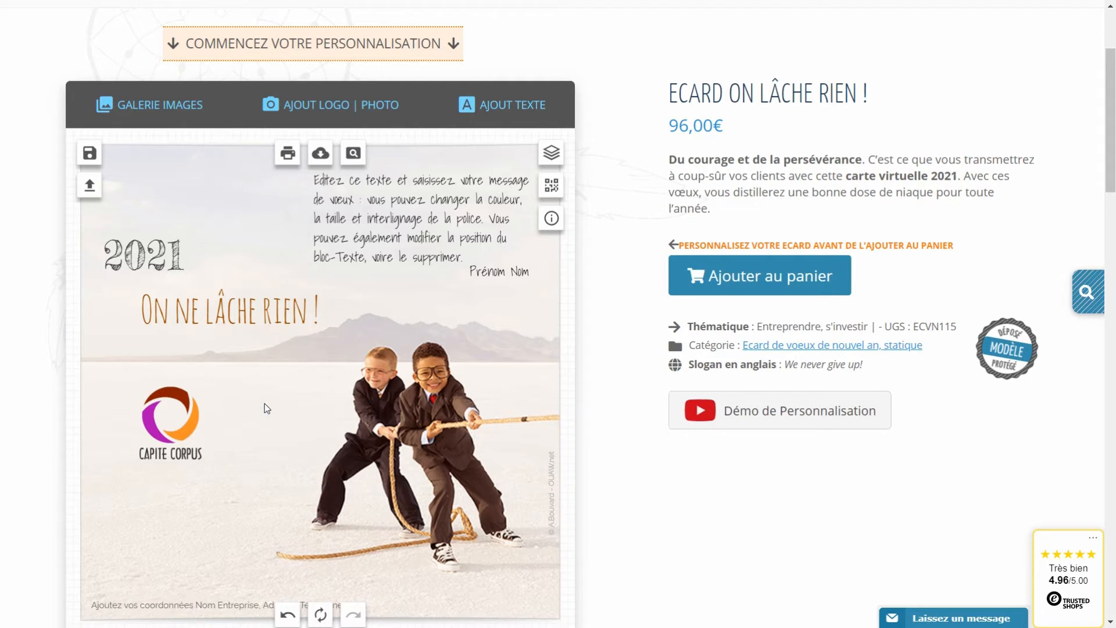
Upload logo-avion-300-flat-10cm.jpg and open the plane logo in advanced editing.
{"action": "left_click", "coordinate": [307, 109]}
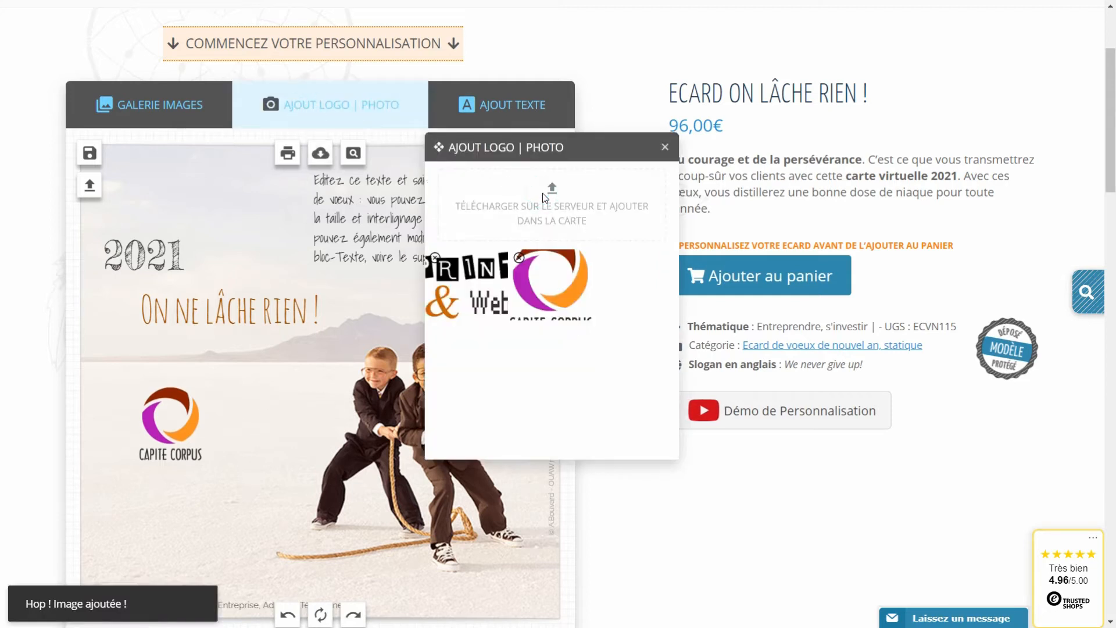
{"action": "left_click", "coordinate": [542, 193]}
{"action": "left_click", "coordinate": [444, 201]}
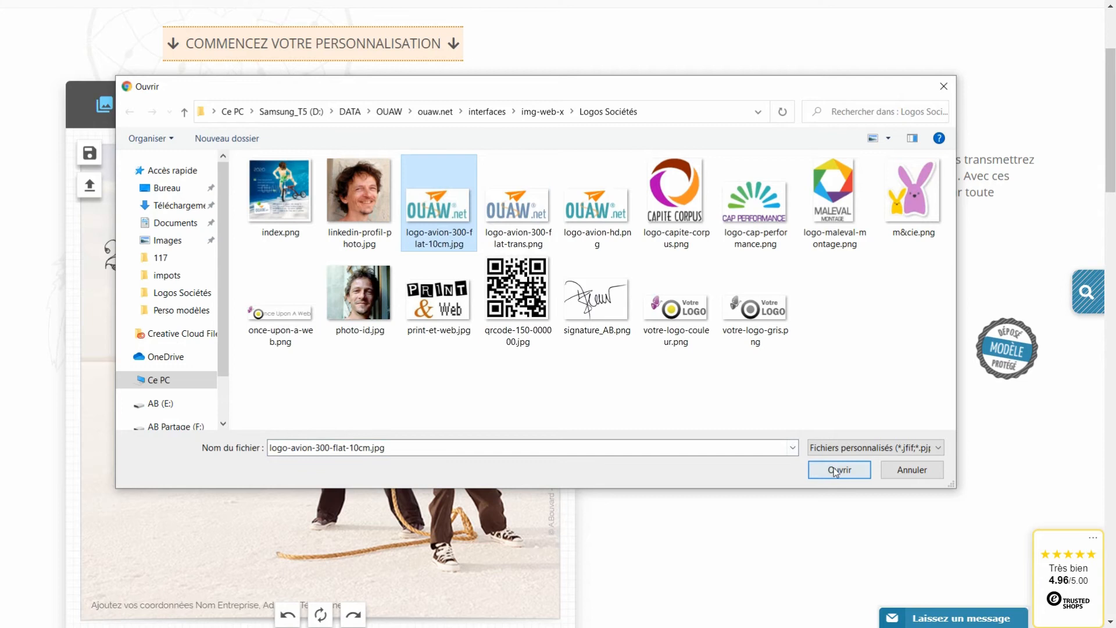
{"action": "left_click", "coordinate": [814, 470]}
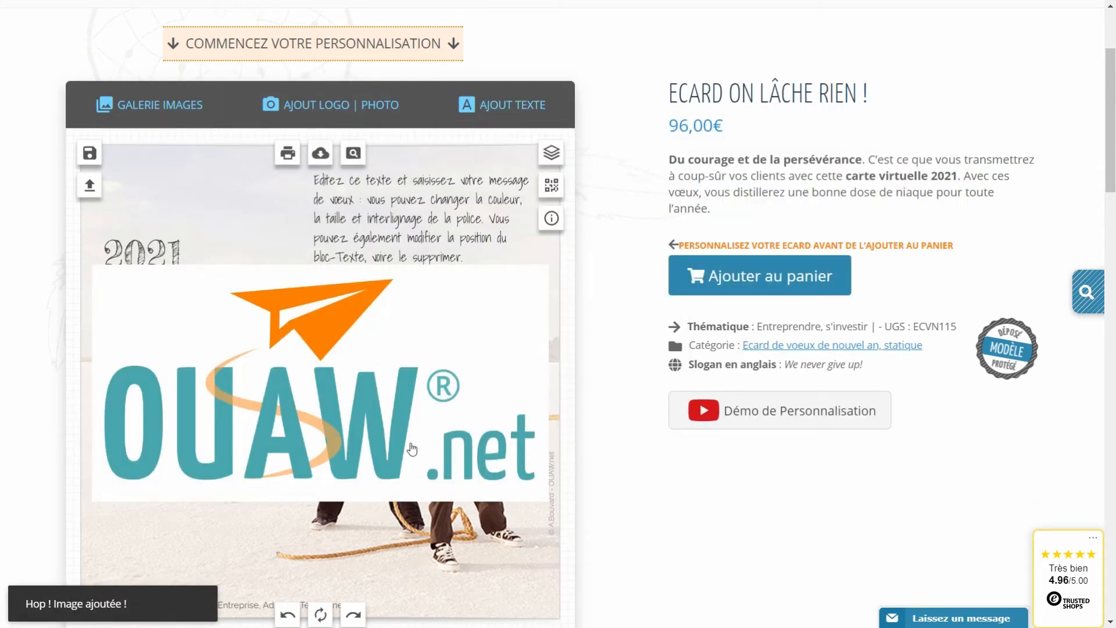
{"action": "left_click", "coordinate": [389, 430]}
{"action": "scroll", "coordinate": [389, 431], "scroll_direction": "down", "scroll_amount": 1}
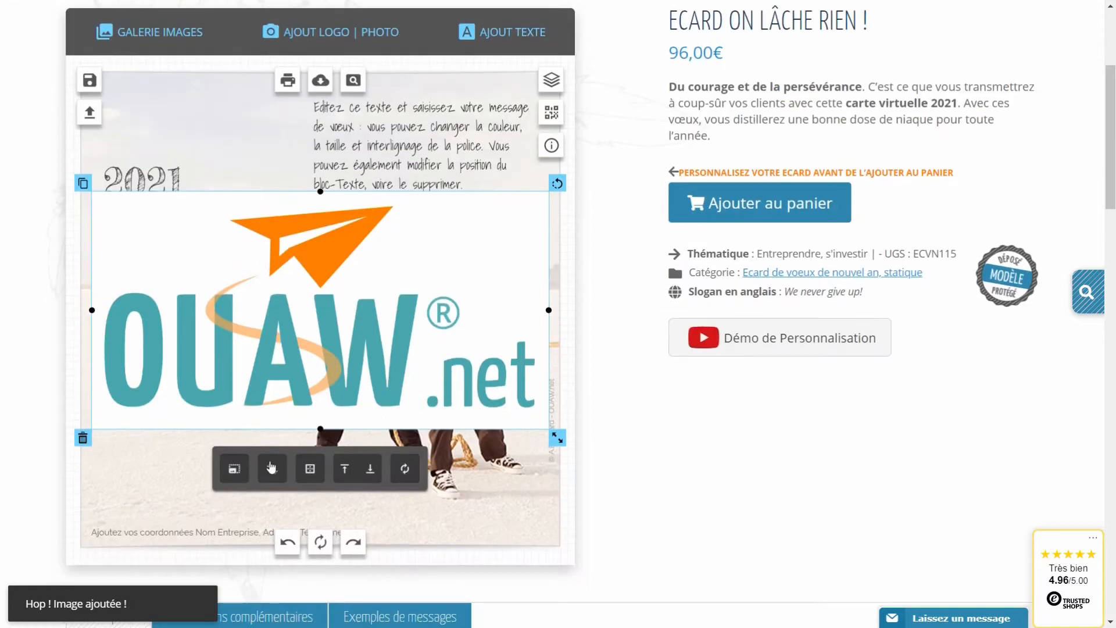
{"action": "left_click", "coordinate": [235, 469]}
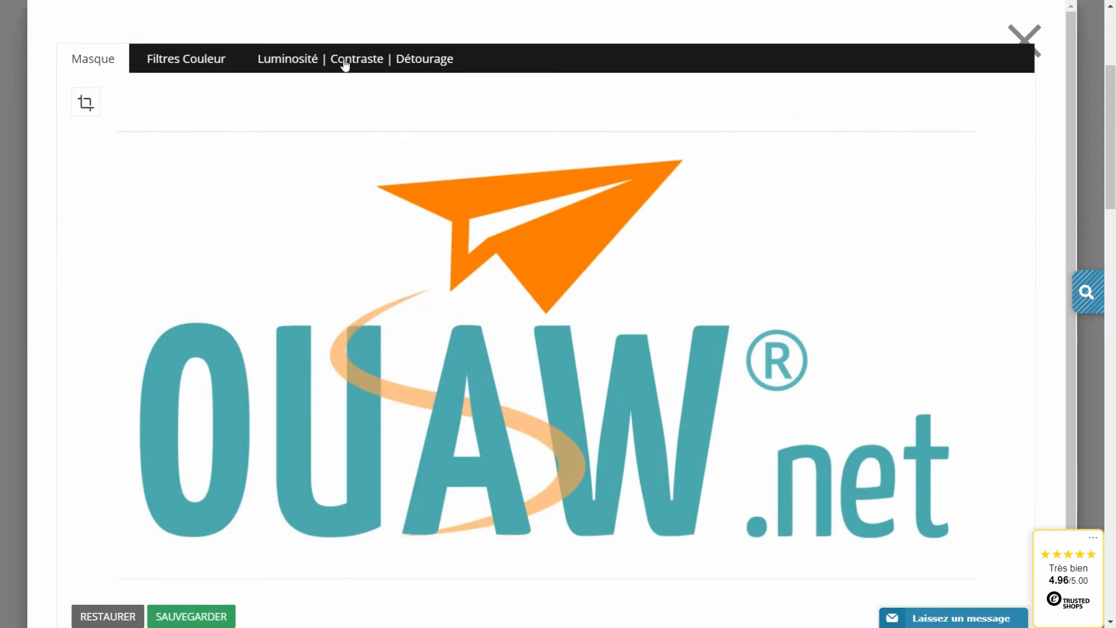
Enable Détourage and adjust the Transparence slider to drop the logo's white background.
{"action": "left_click", "coordinate": [345, 63]}
{"action": "left_click", "coordinate": [324, 99]}
{"action": "mouse_move", "coordinate": [310, 164]}
{"action": "left_mouse_down"}
{"action": "mouse_move", "coordinate": [374, 159]}
{"action": "mouse_move", "coordinate": [321, 160]}
{"action": "left_mouse_up"}
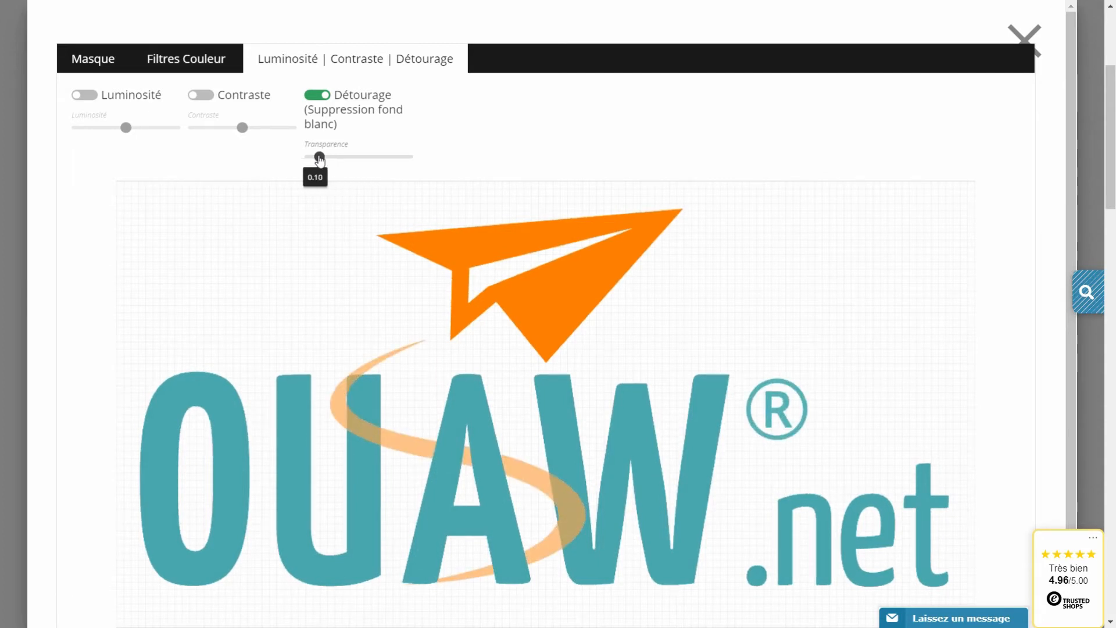
{"action": "scroll", "coordinate": [415, 353], "scroll_direction": "down", "scroll_amount": 2}
Save the cutout plane logo, shrink it under Capite Corpus, then delete it.
{"action": "left_click", "coordinate": [197, 567]}
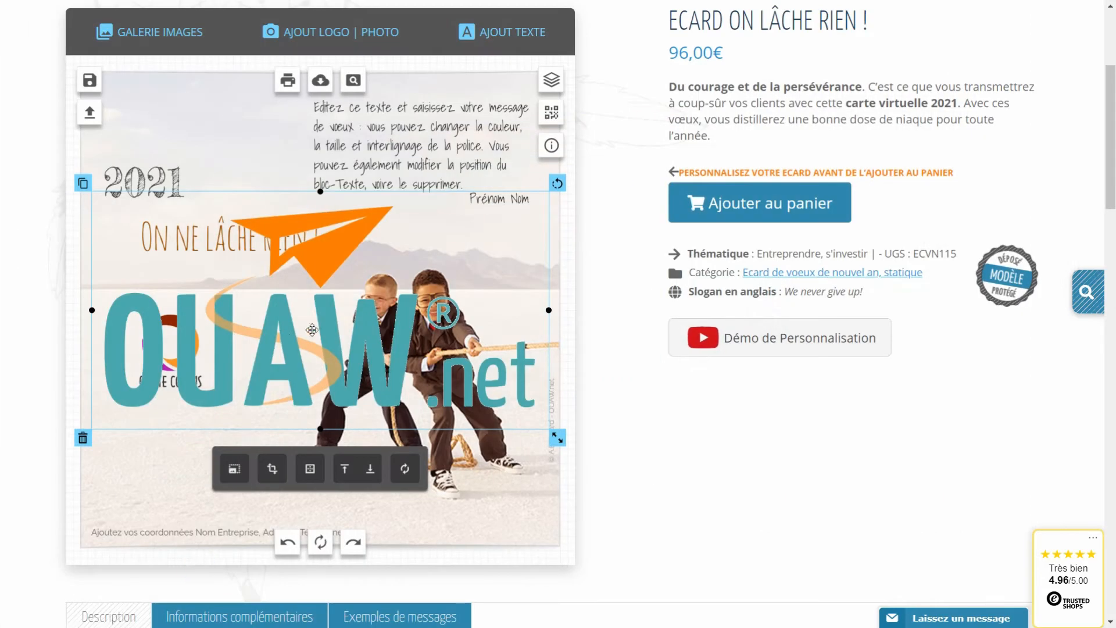
{"action": "left_click_drag", "start_coordinate": [556, 439], "coordinate": [380, 368]}
{"action": "left_click_drag", "start_coordinate": [304, 323], "coordinate": [185, 452]}
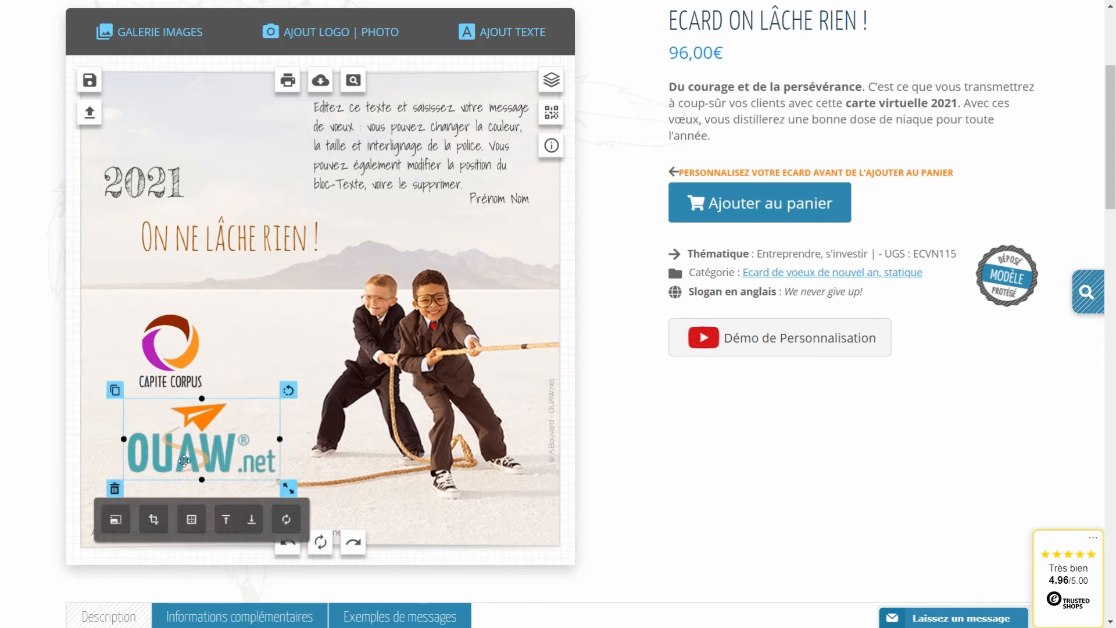
{"action": "key", "text": "Delete"}
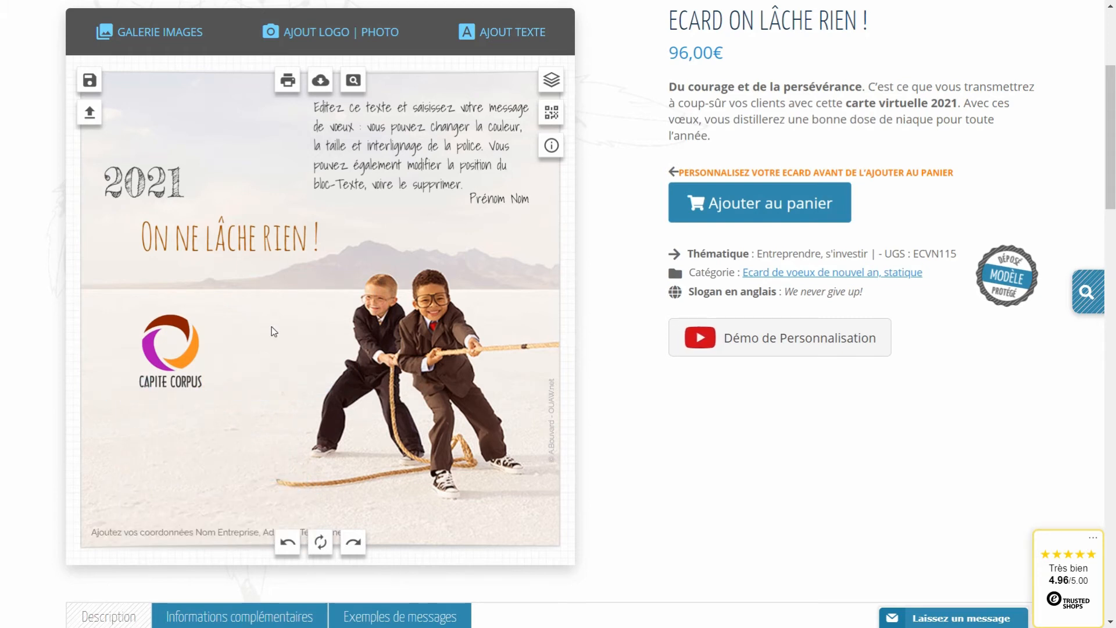
{"action": "left_click", "coordinate": [364, 189]}
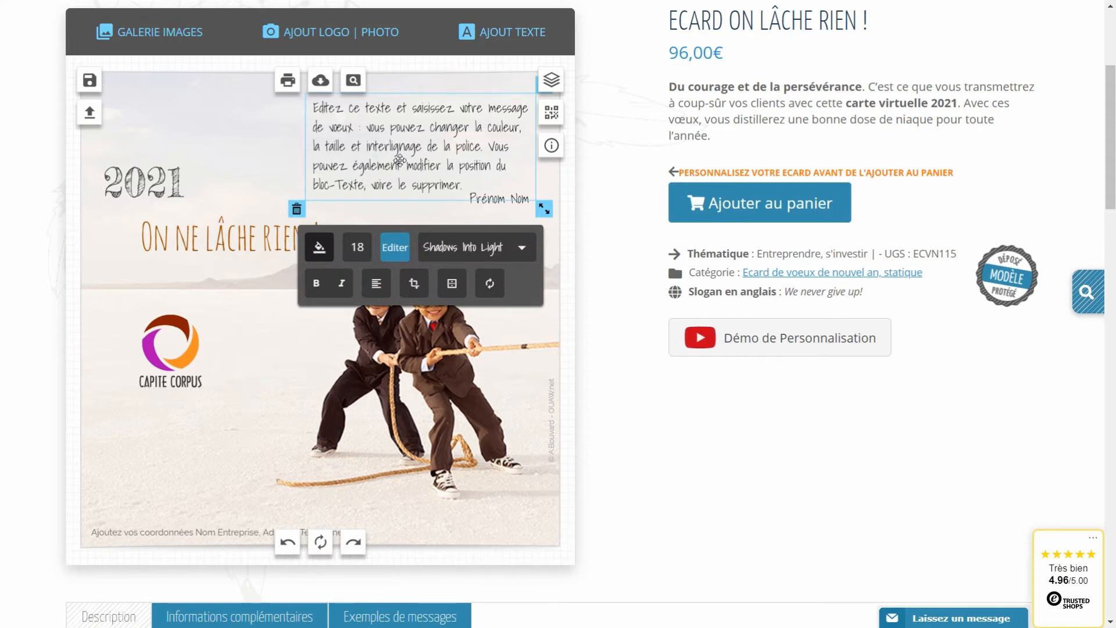
Replace the message with 'Je vous souhaite une belle année 2021' / 'pleine de projets et de satisfactions'.
{"action": "triple_click", "coordinate": [405, 161]}
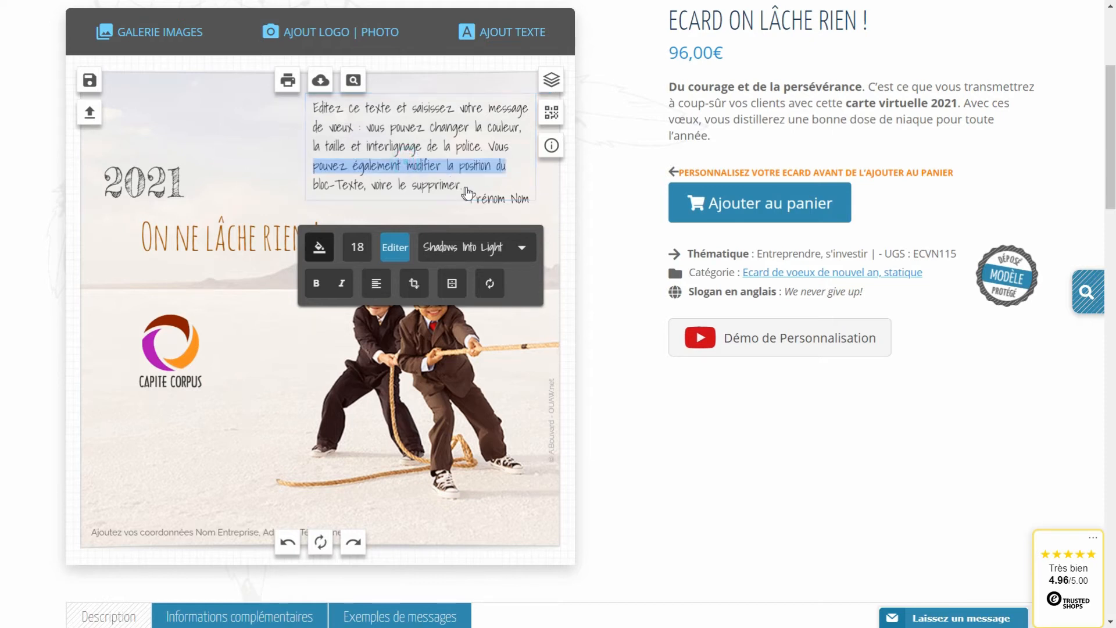
{"action": "left_click_drag", "start_coordinate": [460, 185], "coordinate": [287, 113]}
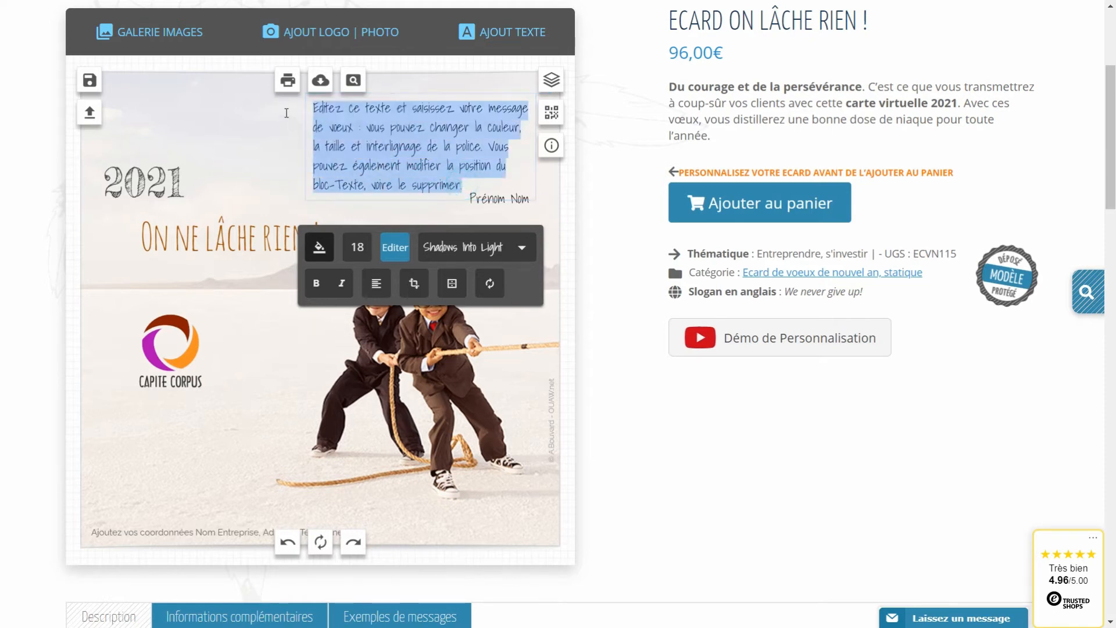
{"action": "type", "text": "Je v"}
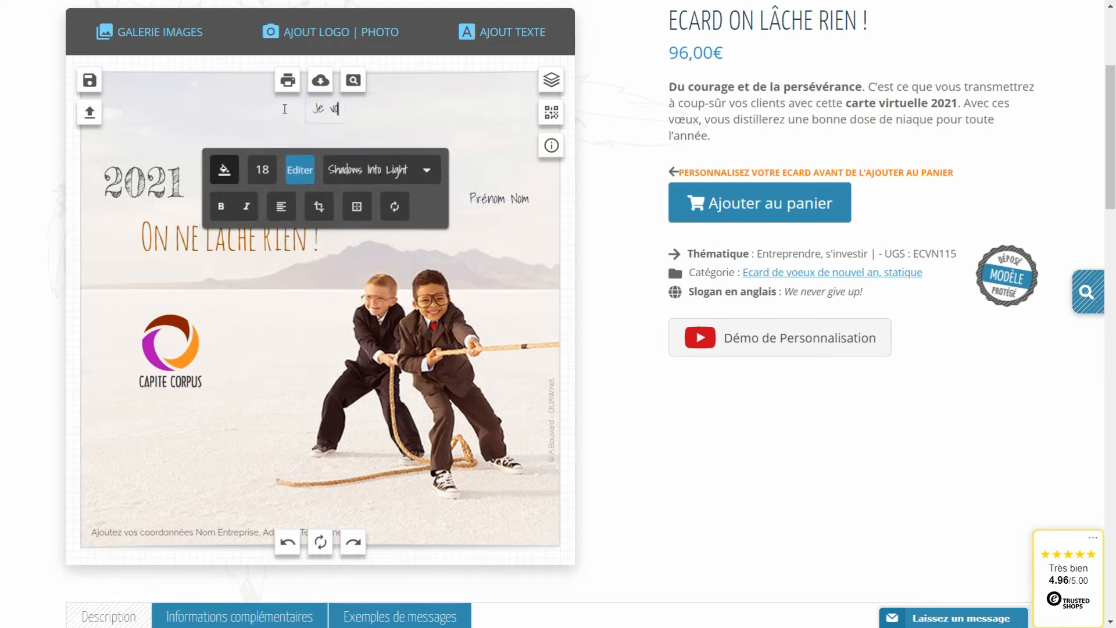
{"action": "type", "text": "ous souhaite un"}
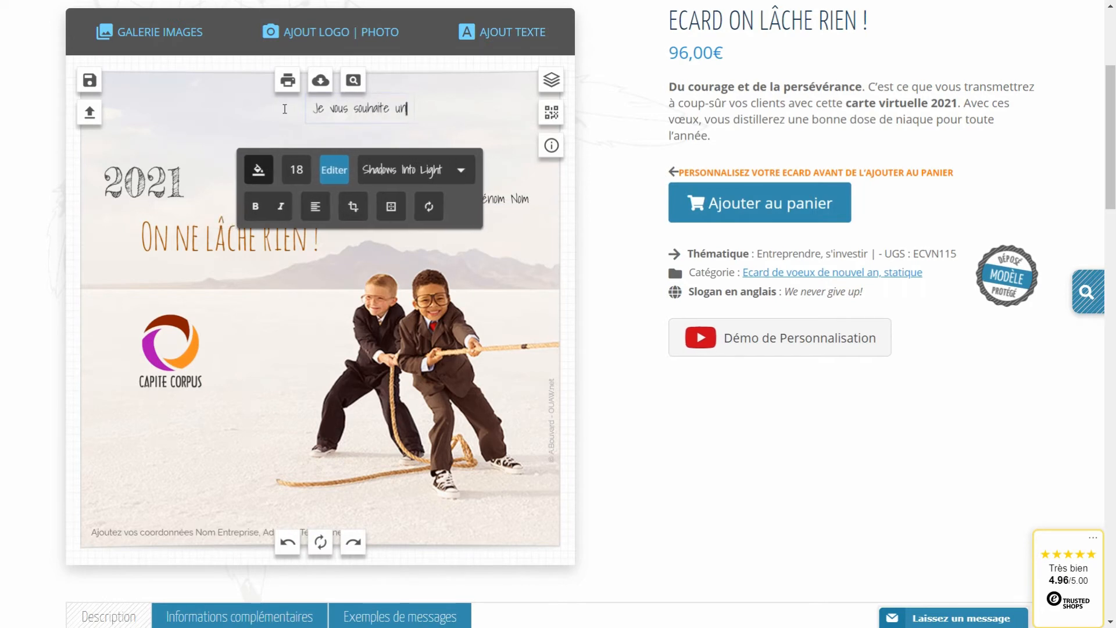
{"action": "type", "text": "e belle année 202"}
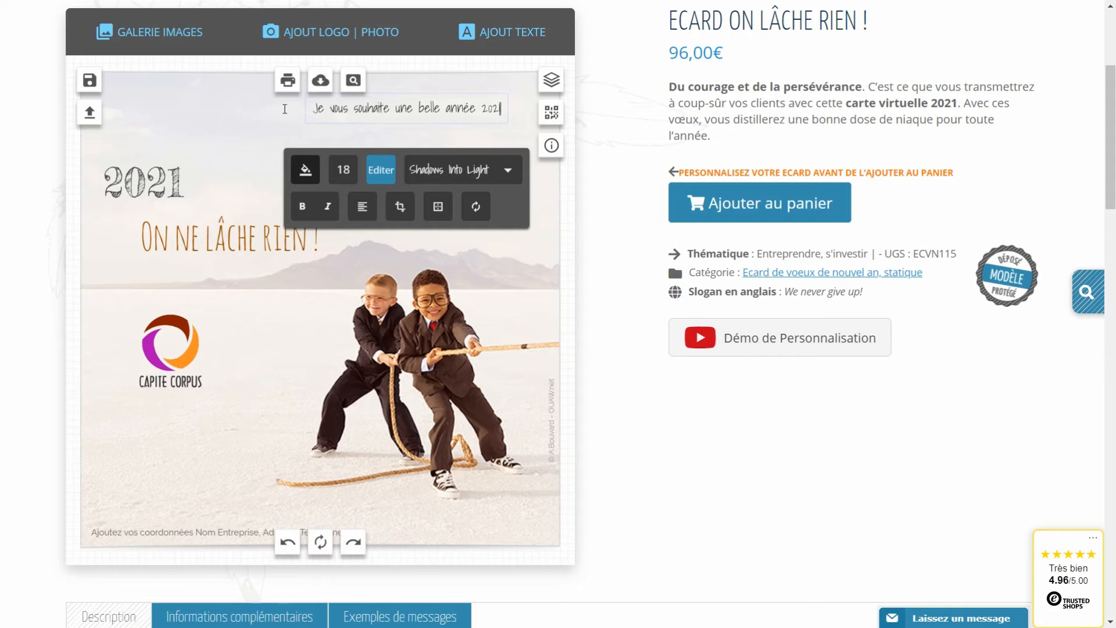
{"action": "key", "text": "Return"}
{"action": "type", "text": "pleine de pr"}
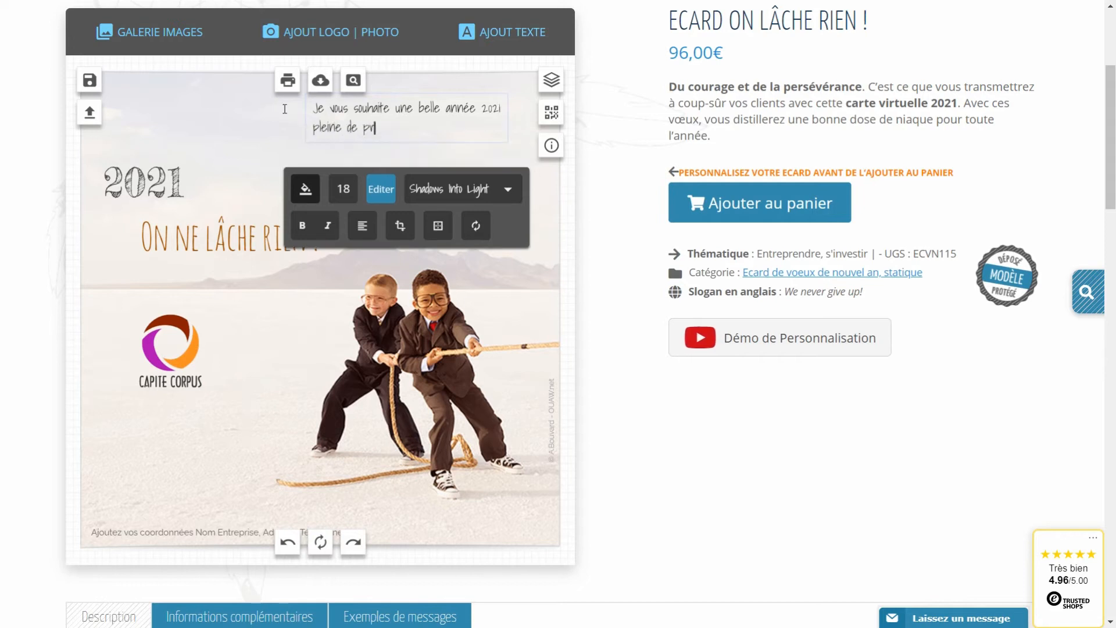
{"action": "type", "text": "ojets et de satisfaction"}
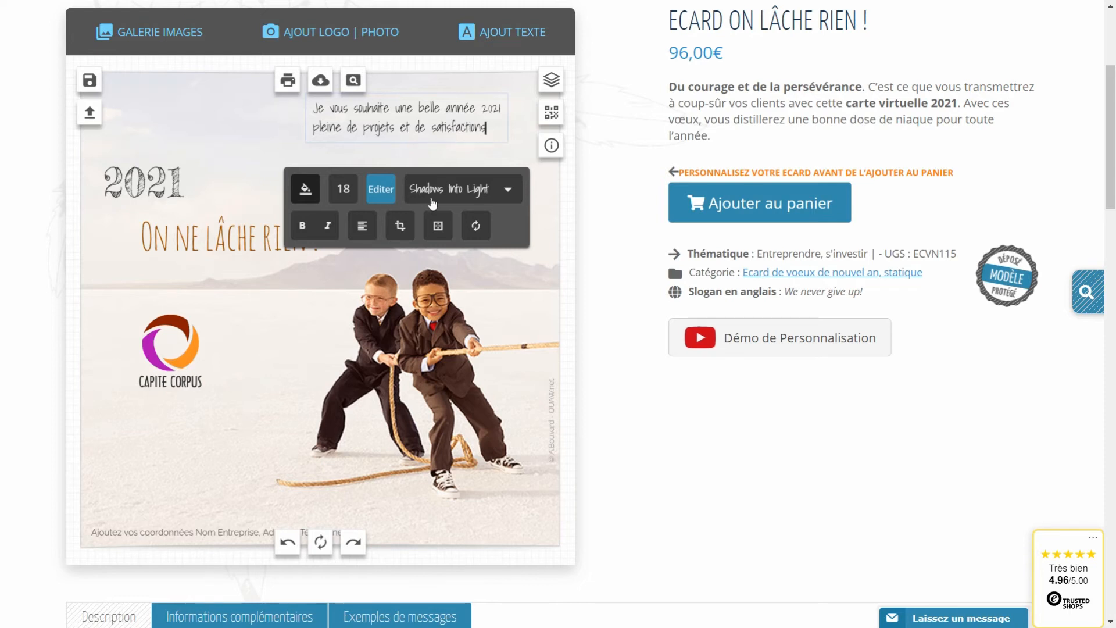
{"action": "left_click", "coordinate": [607, 273]}
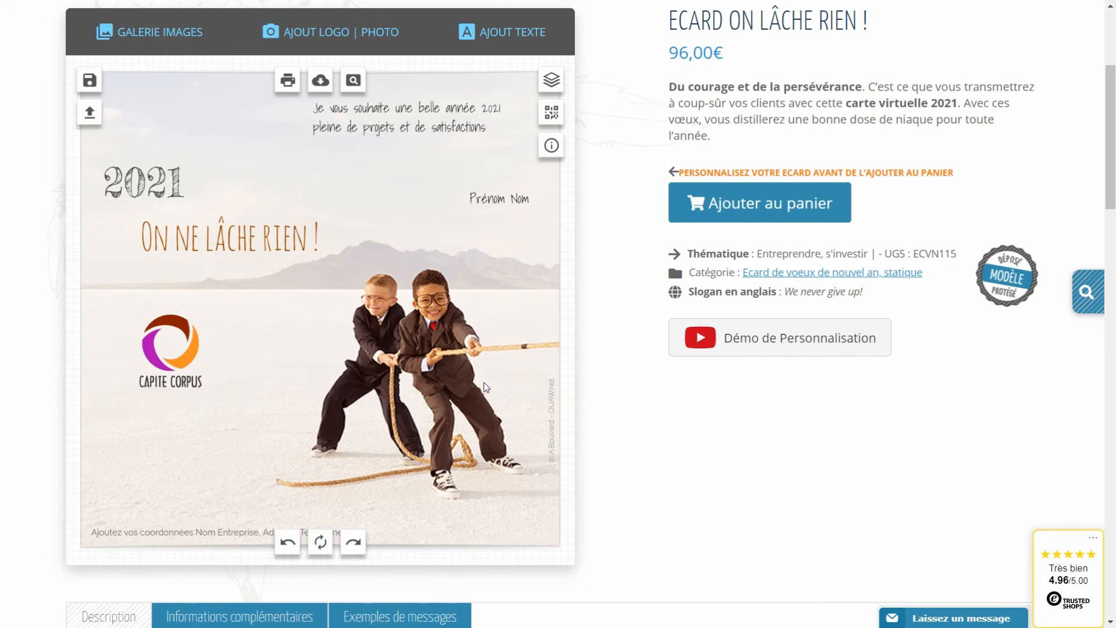
Show the Exemples de messages tab and select the text of example message 1.
{"action": "scroll", "coordinate": [483, 382], "scroll_direction": "down", "scroll_amount": 1}
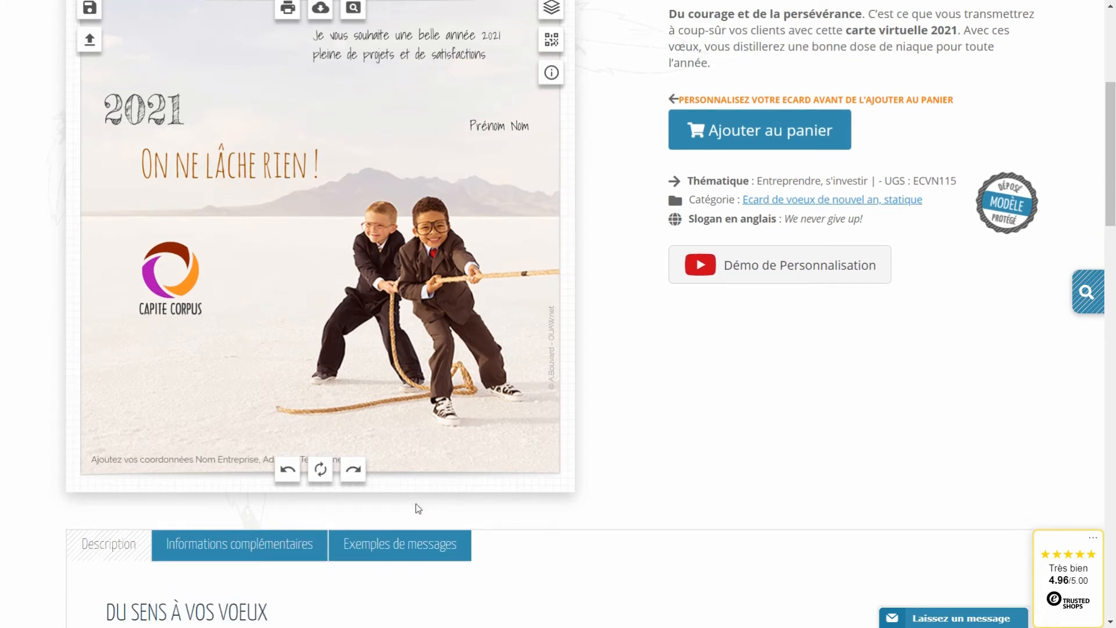
{"action": "left_click", "coordinate": [385, 551]}
{"action": "scroll", "coordinate": [313, 524], "scroll_direction": "down", "scroll_amount": 4}
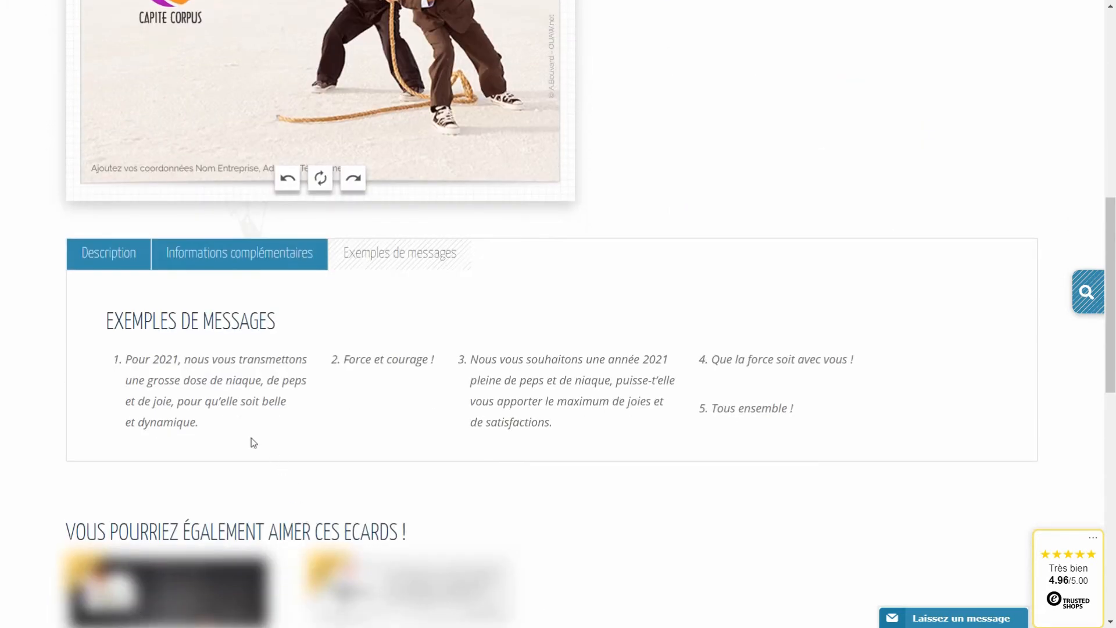
{"action": "left_click_drag", "start_coordinate": [209, 426], "coordinate": [129, 359]}
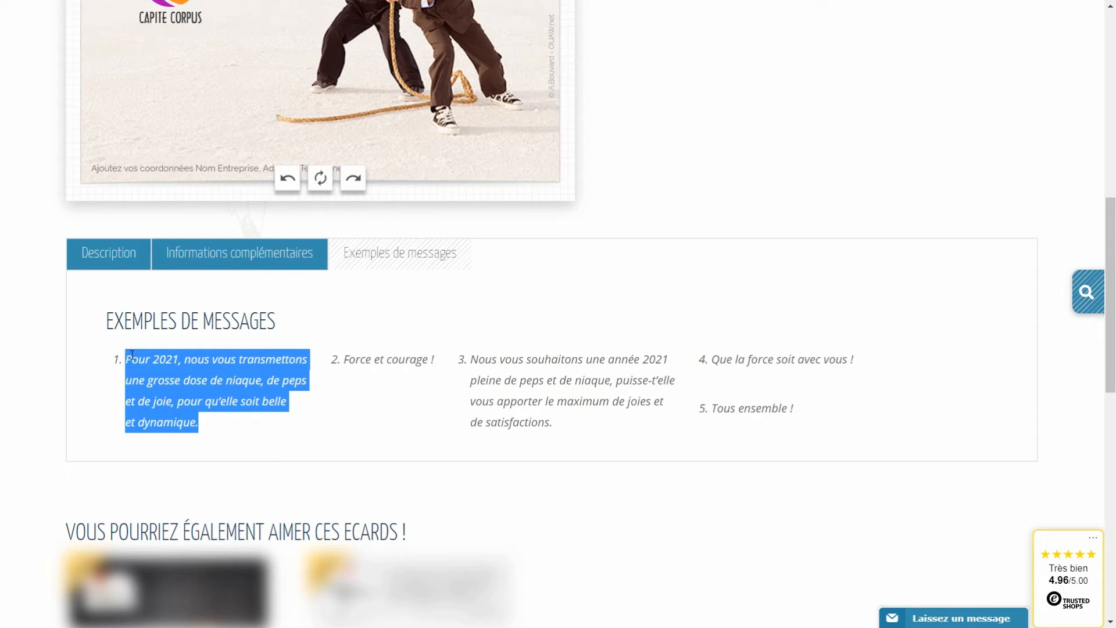
{"action": "scroll", "coordinate": [377, 426], "scroll_direction": "up", "scroll_amount": 8}
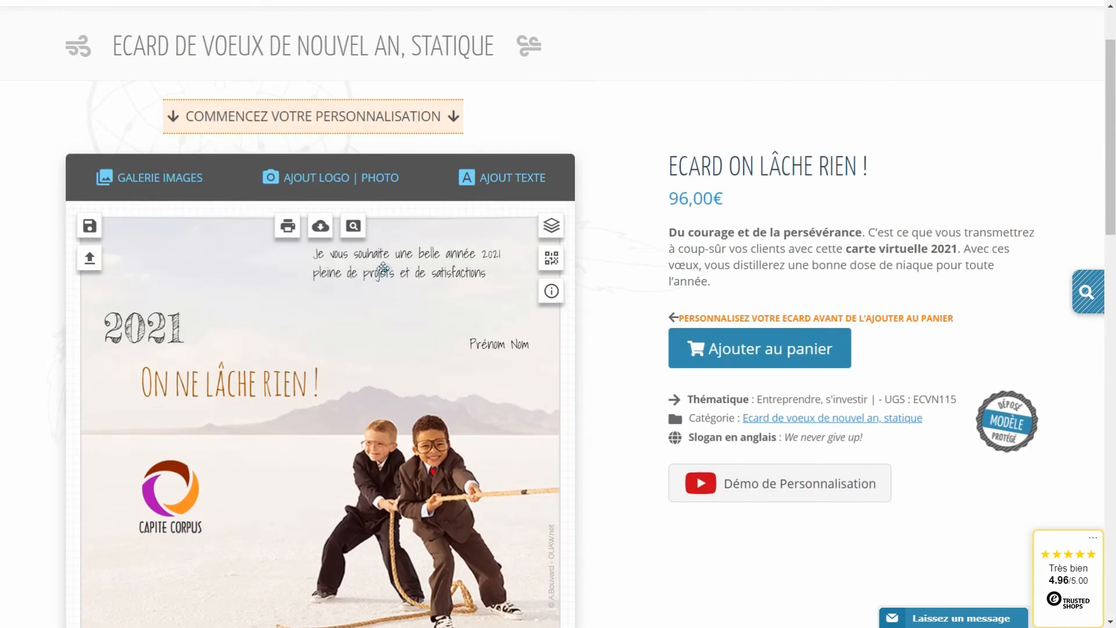
Replace the greeting text with the pasted example message and shift its box slightly right.
{"action": "left_click", "coordinate": [383, 268]}
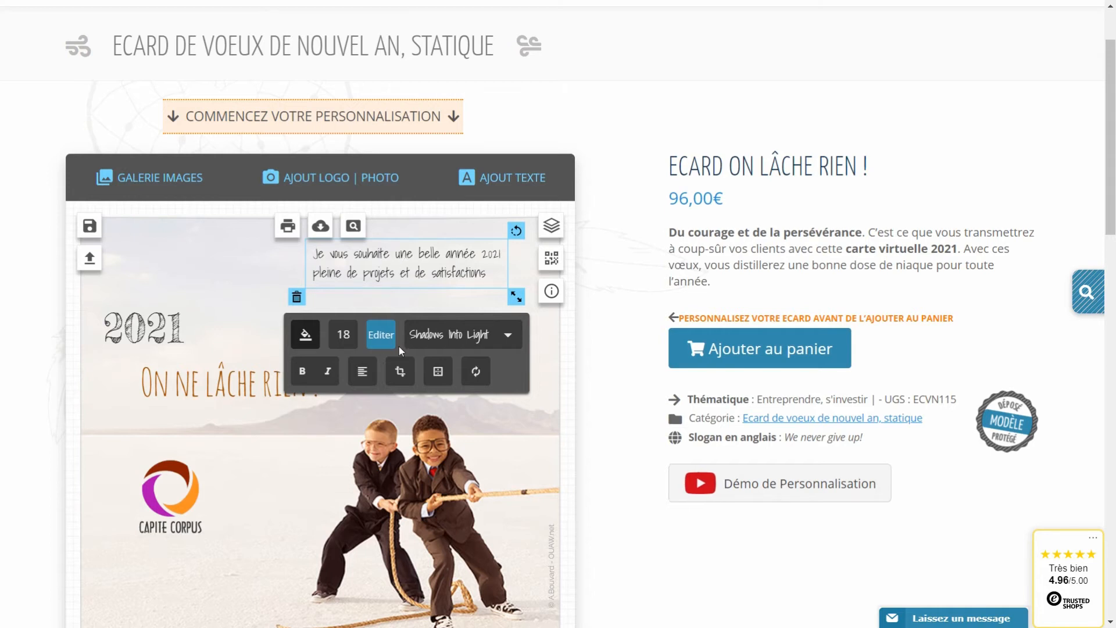
{"action": "left_click", "coordinate": [380, 334]}
{"action": "left_click_drag", "start_coordinate": [294, 329], "coordinate": [473, 348]}
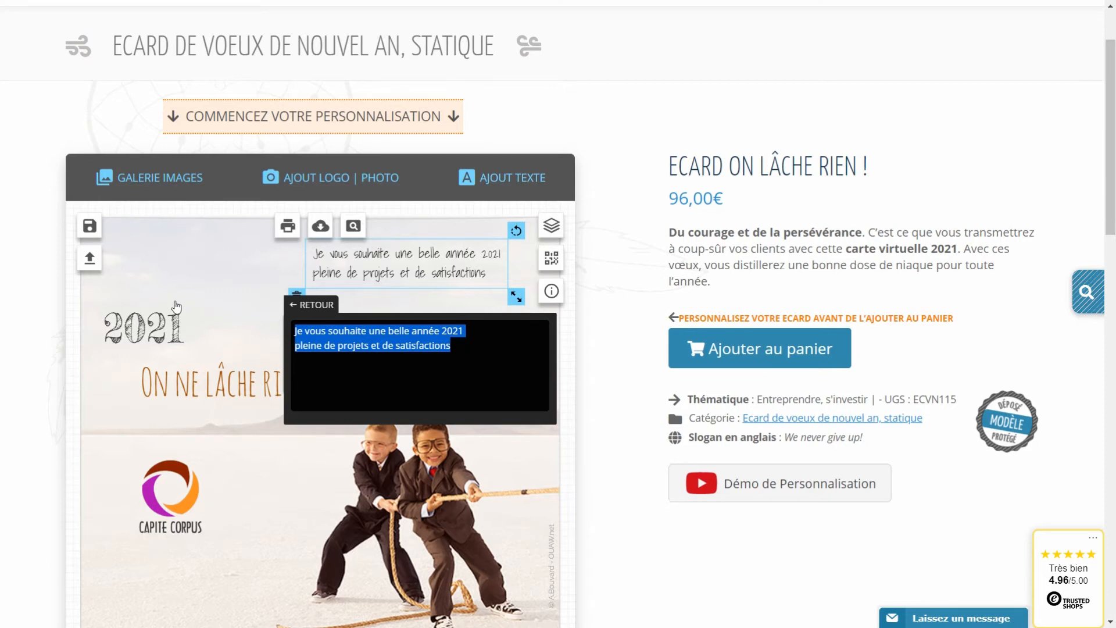
{"action": "key", "text": "BackSpace"}
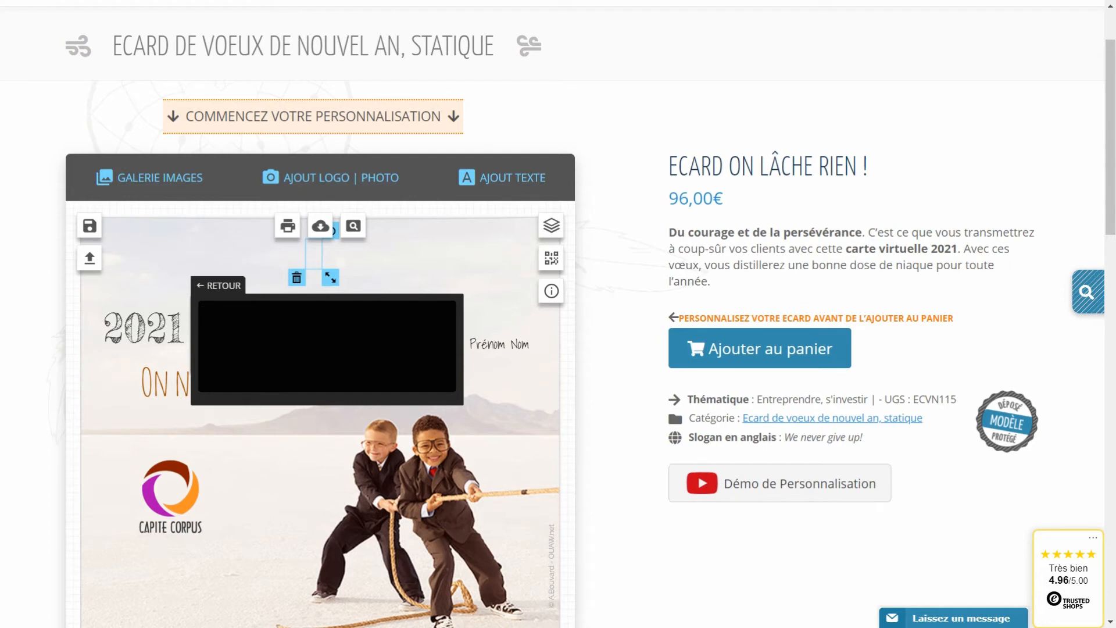
{"action": "type", "text": "Pour 2021, nous vous transmettons une grosse dose de niaque, de peps et de joie, pour qu'elle soit belle et dynamique."}
{"action": "left_click", "coordinate": [385, 298]}
{"action": "left_click_drag", "start_coordinate": [386, 299], "coordinate": [399, 299]}
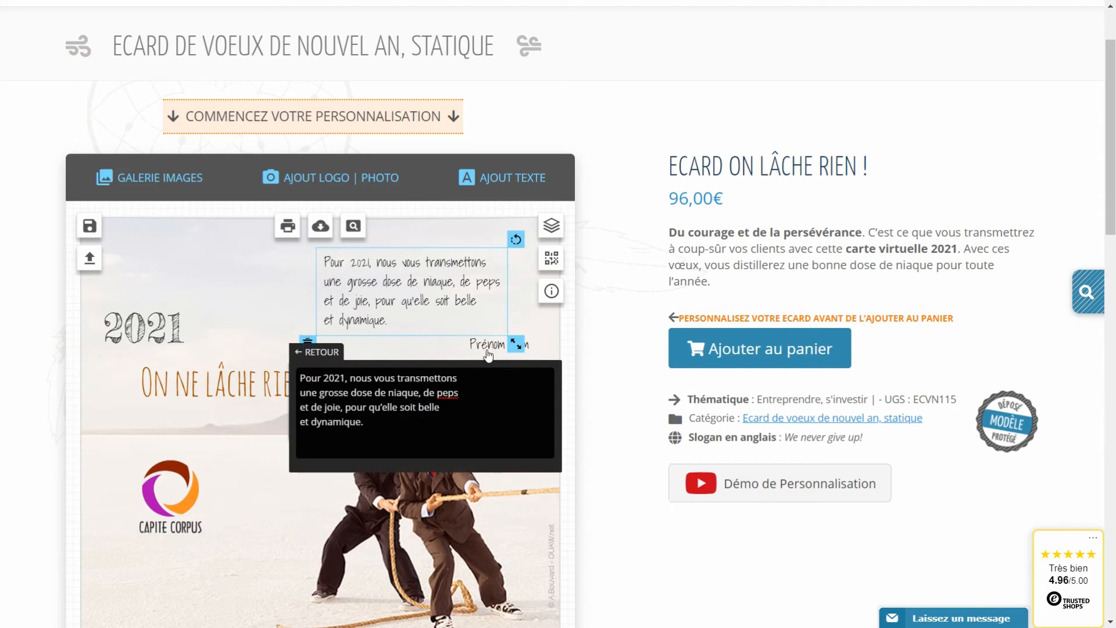
Move the Prénom Nom signature left, then delete it.
{"action": "left_click", "coordinate": [493, 343]}
{"action": "left_click_drag", "start_coordinate": [493, 340], "coordinate": [459, 339]}
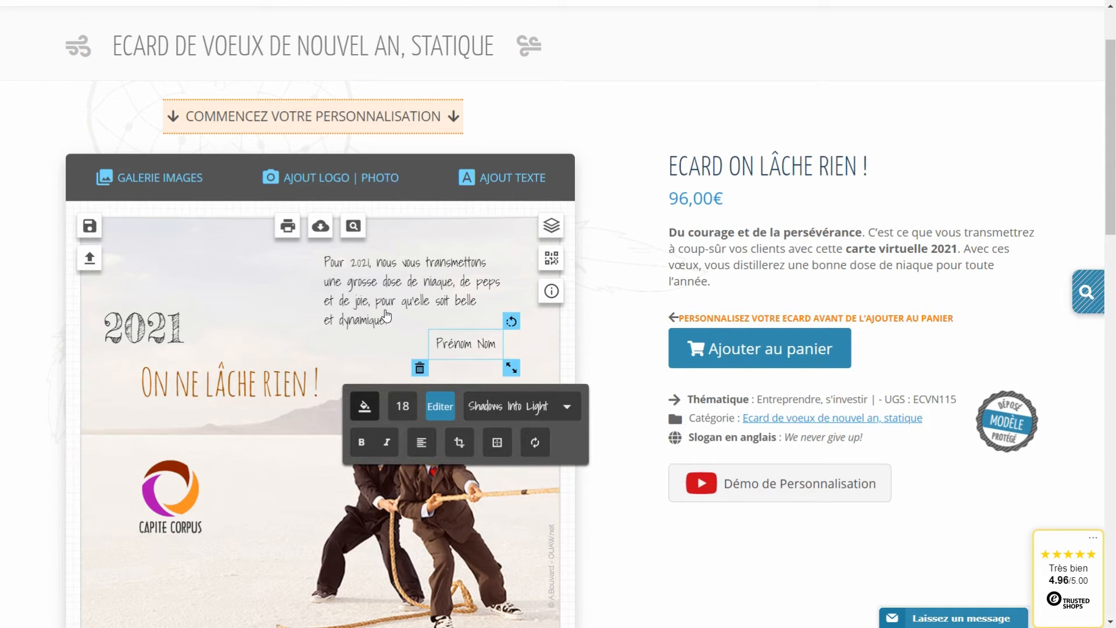
{"action": "left_click", "coordinate": [419, 370]}
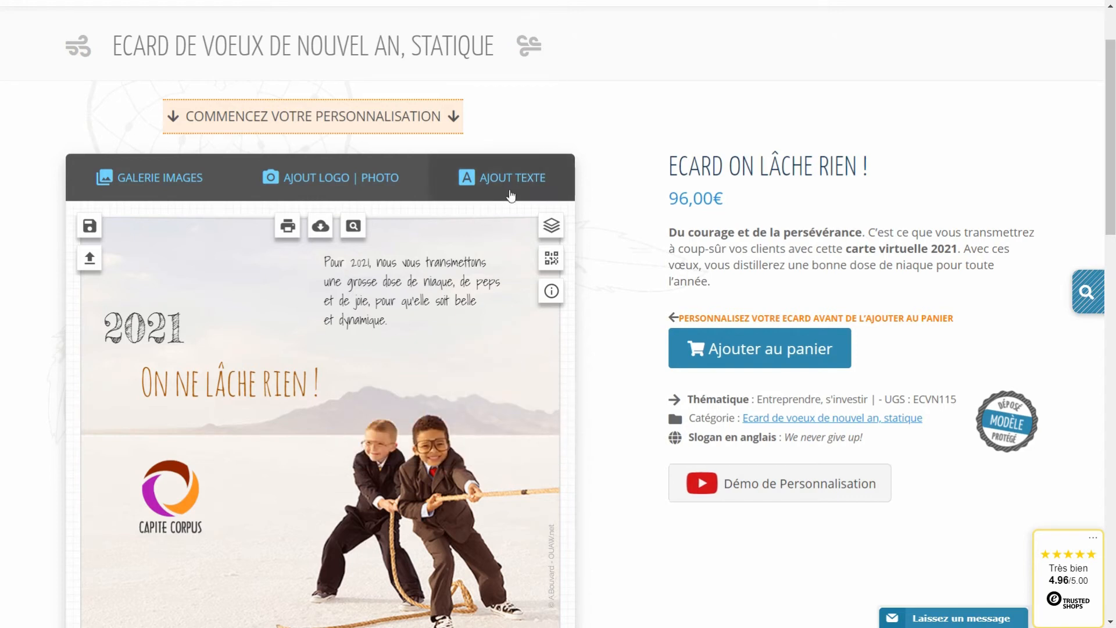
Add a text line with the sender's full name and move it just below the poem.
{"action": "left_click", "coordinate": [495, 182]}
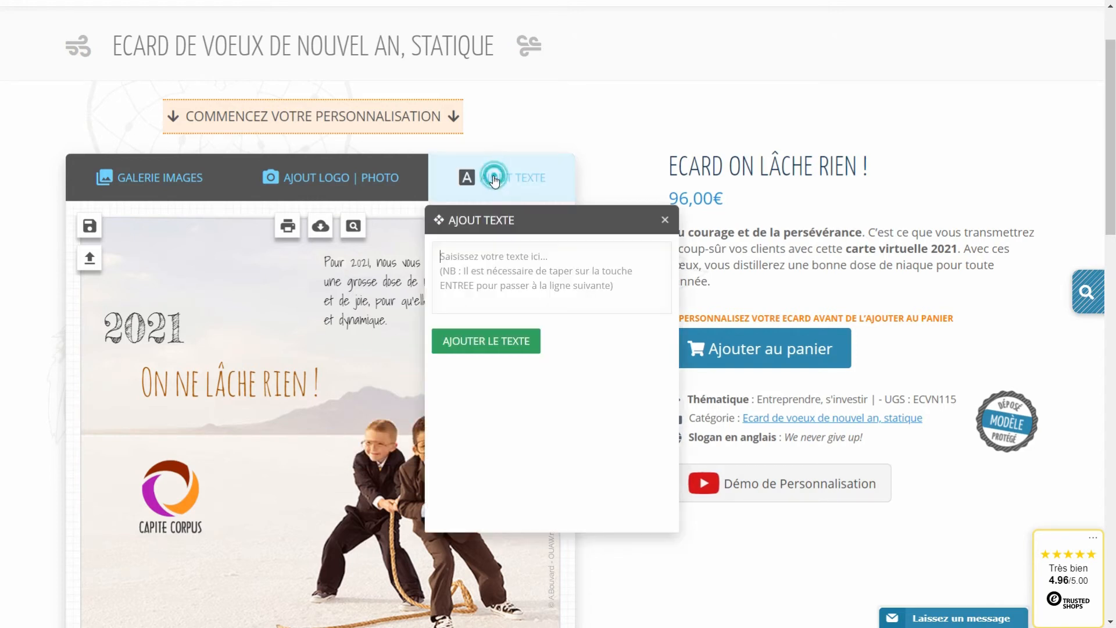
{"action": "left_click", "coordinate": [478, 267]}
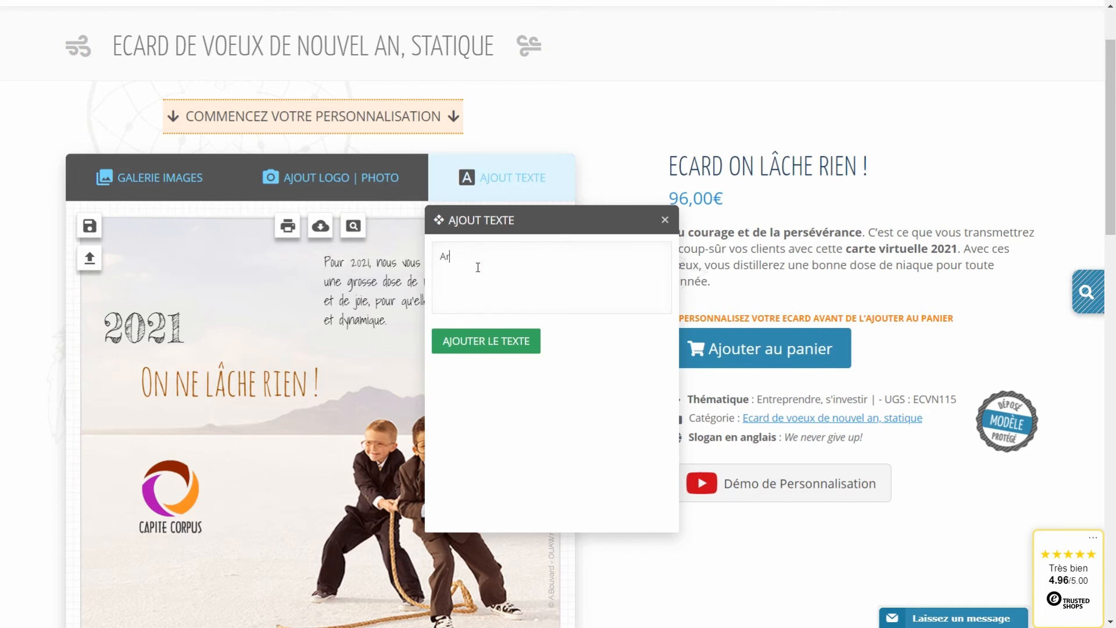
{"action": "left_click", "coordinate": [486, 340]}
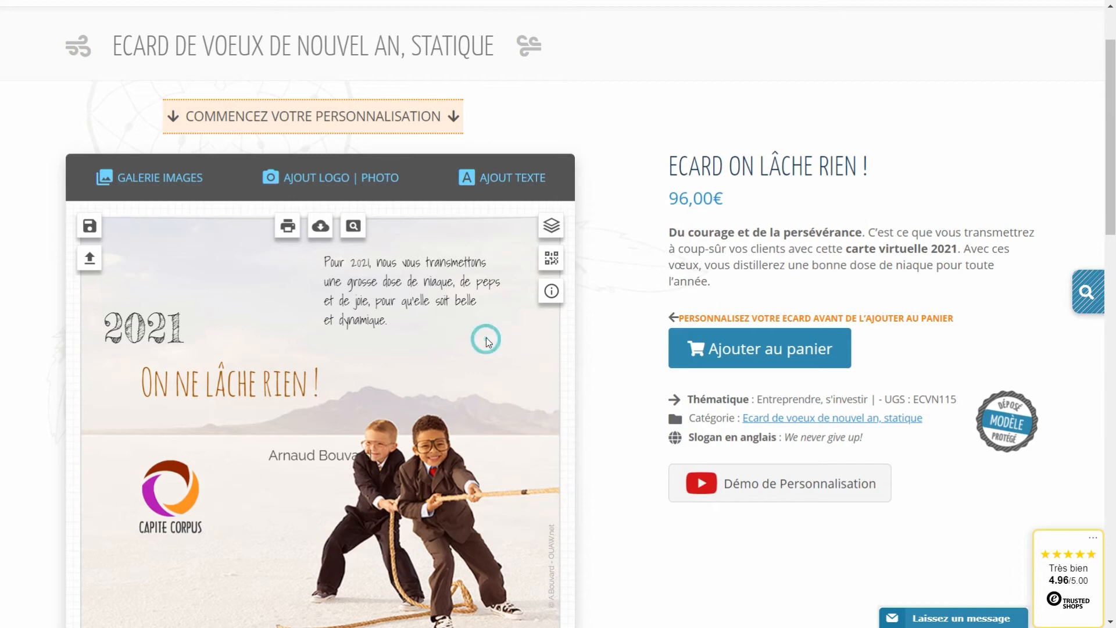
{"action": "left_click", "coordinate": [329, 453]}
{"action": "left_click_drag", "start_coordinate": [330, 453], "coordinate": [451, 356]}
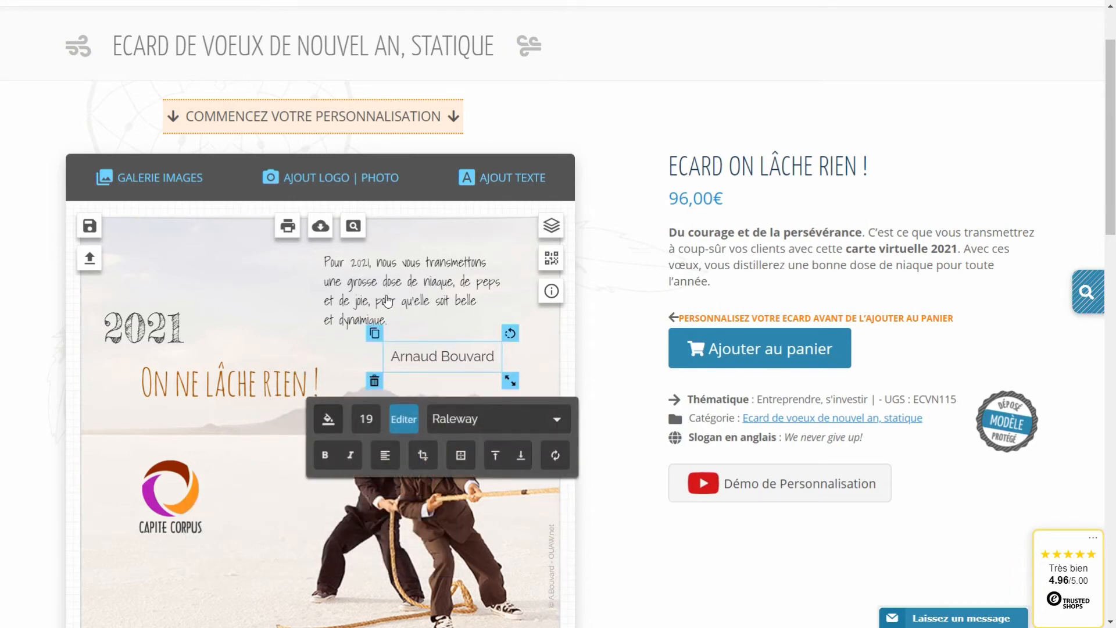
{"action": "left_click", "coordinate": [388, 301]}
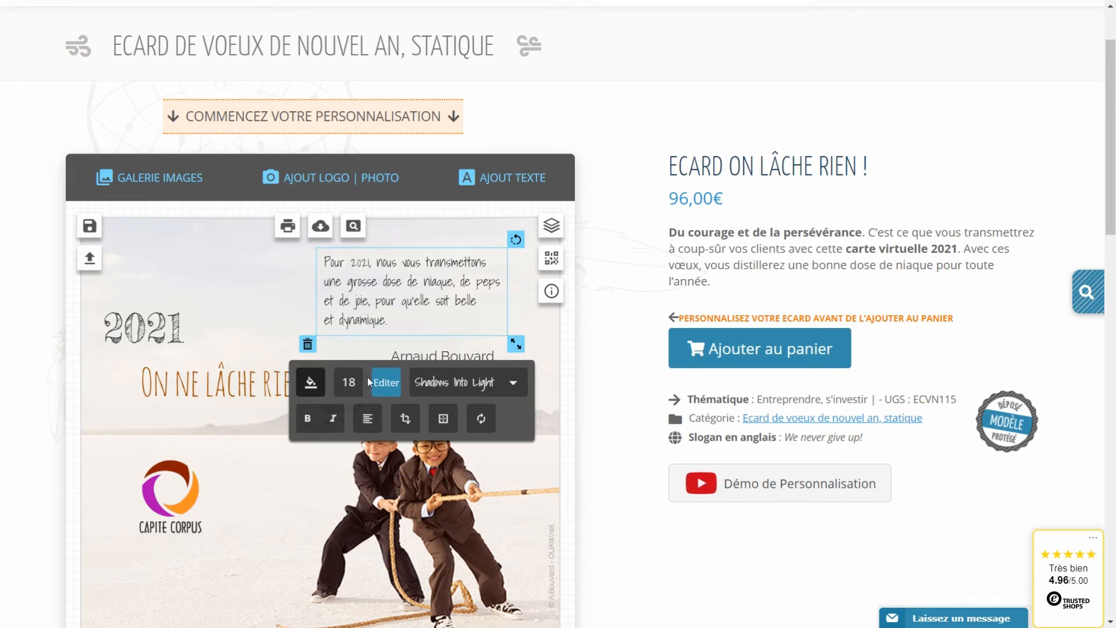
Set the poem's font size to 19.
{"action": "left_click", "coordinate": [349, 386]}
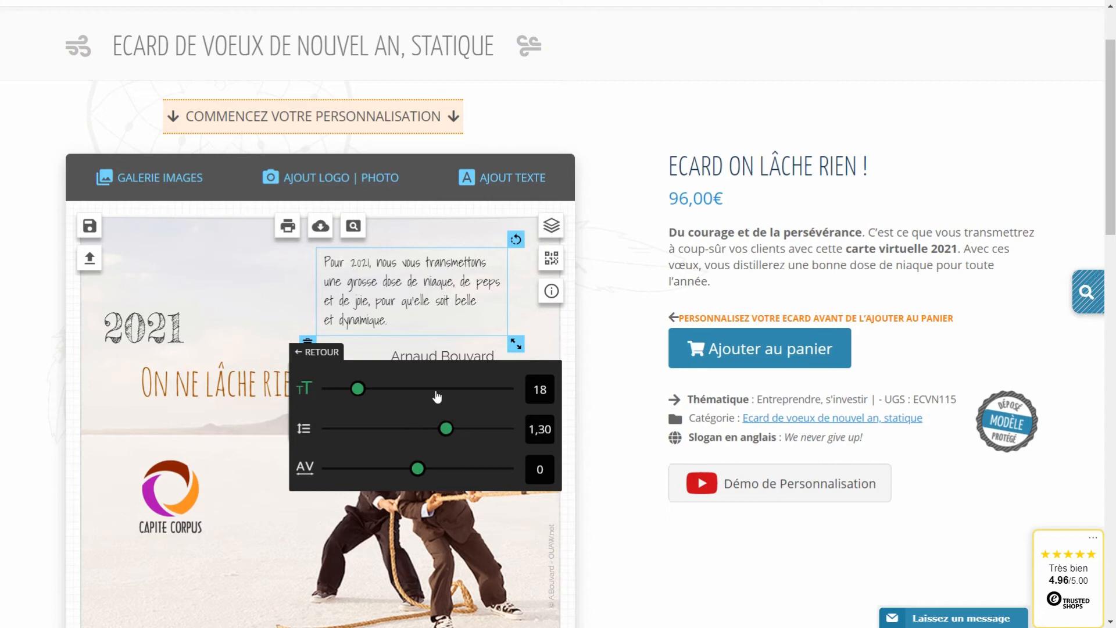
{"action": "left_click", "coordinate": [531, 386]}
{"action": "left_click", "coordinate": [577, 393]}
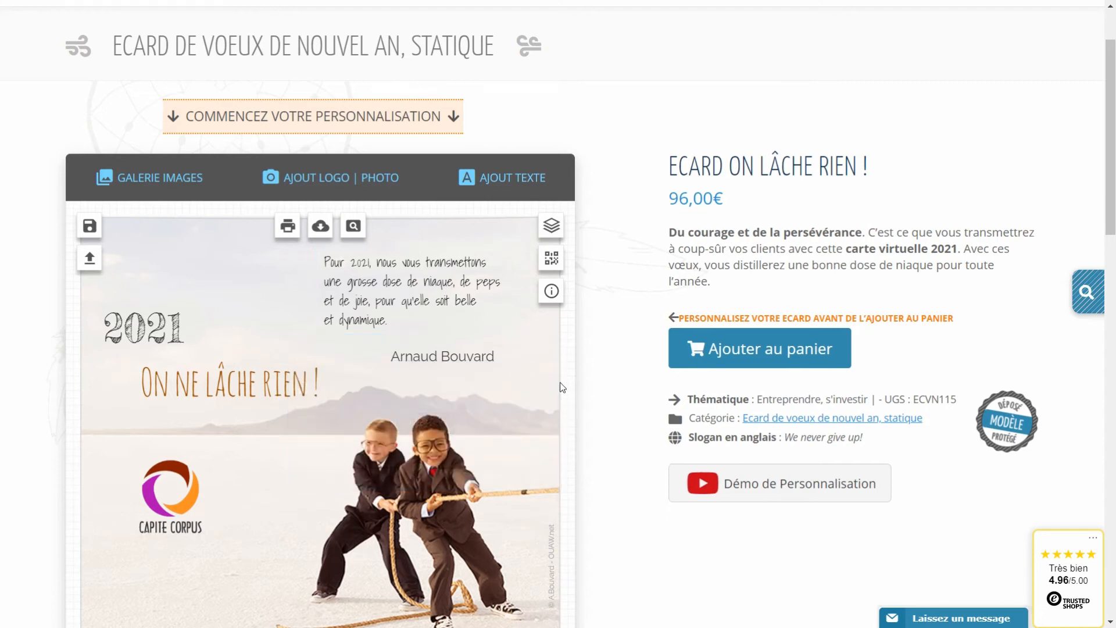
{"action": "left_click", "coordinate": [372, 301]}
{"action": "left_click", "coordinate": [348, 387]}
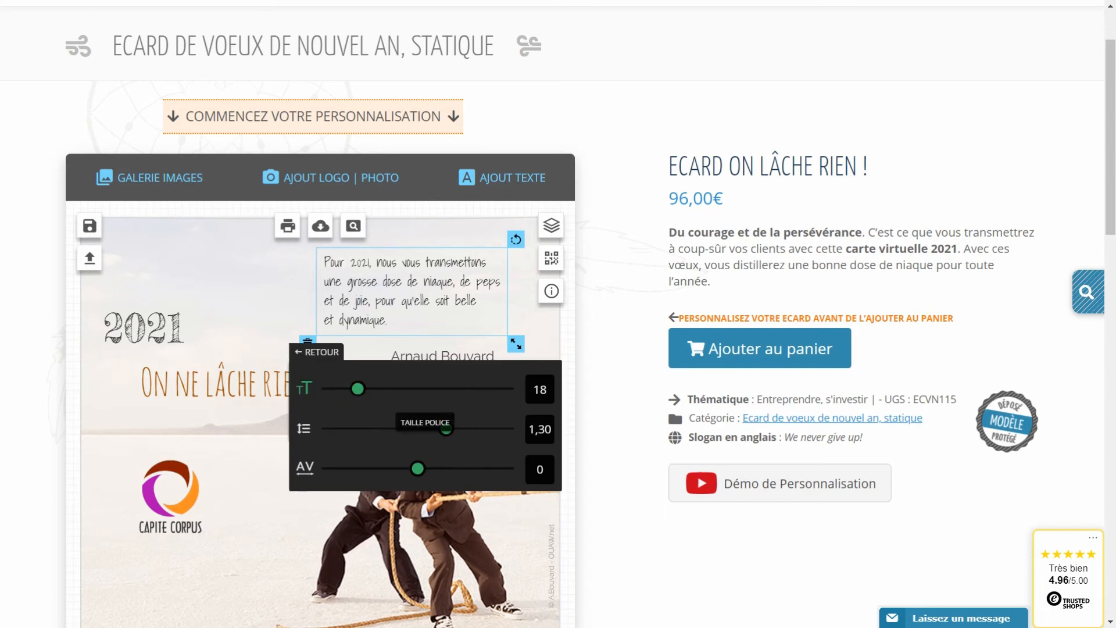
{"action": "left_click", "coordinate": [540, 389]}
{"action": "type", "text": "1"}
{"action": "left_click", "coordinate": [317, 353]}
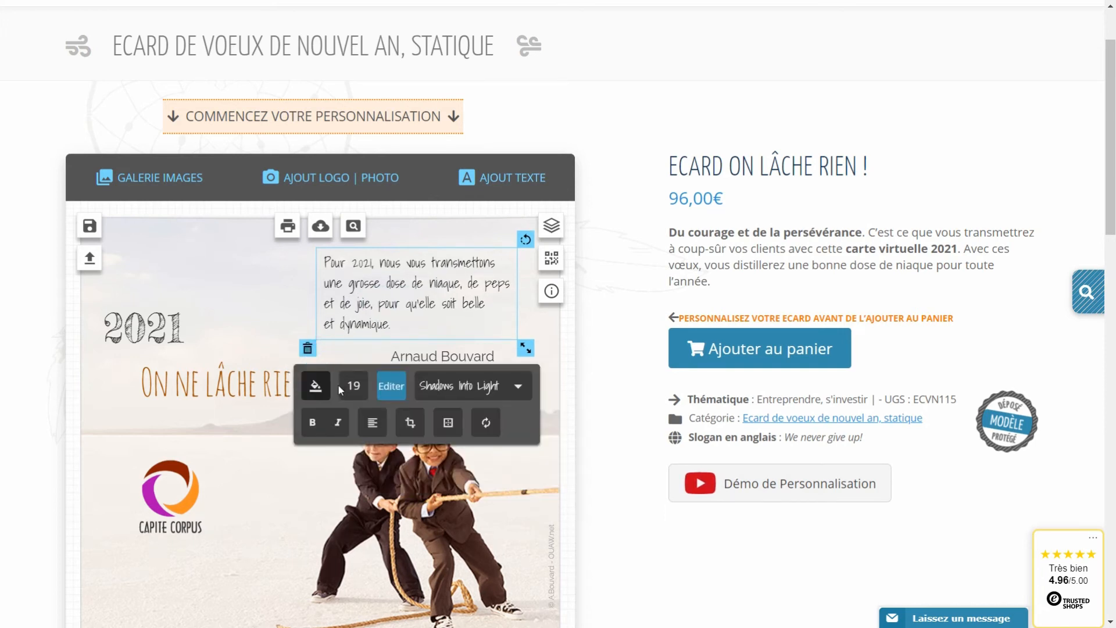
Make the poem pure black (#000000) and nudge the sender's name slightly right.
{"action": "left_click", "coordinate": [314, 391]}
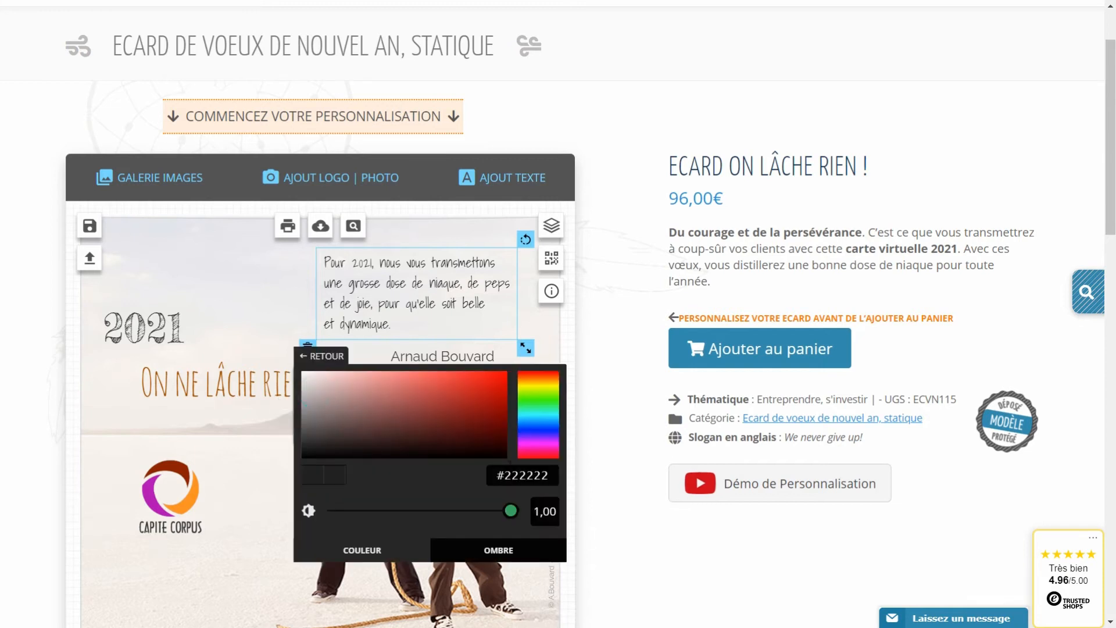
{"action": "left_click_drag", "start_coordinate": [333, 445], "coordinate": [292, 465]}
{"action": "left_click", "coordinate": [250, 346]}
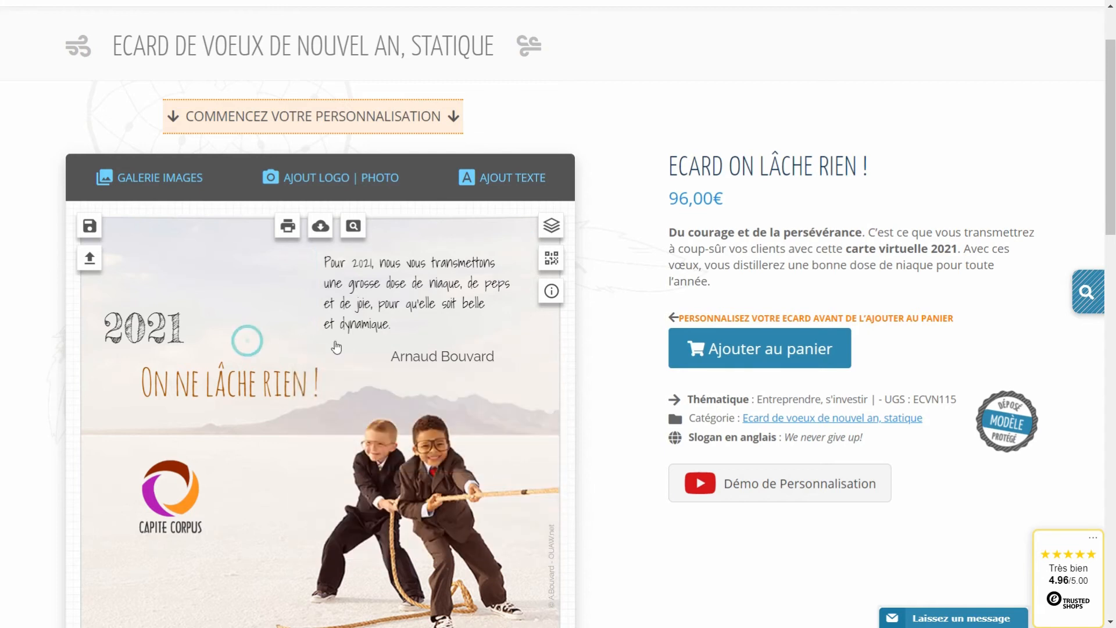
{"action": "left_click", "coordinate": [407, 356]}
{"action": "left_click_drag", "start_coordinate": [402, 358], "coordinate": [414, 356]}
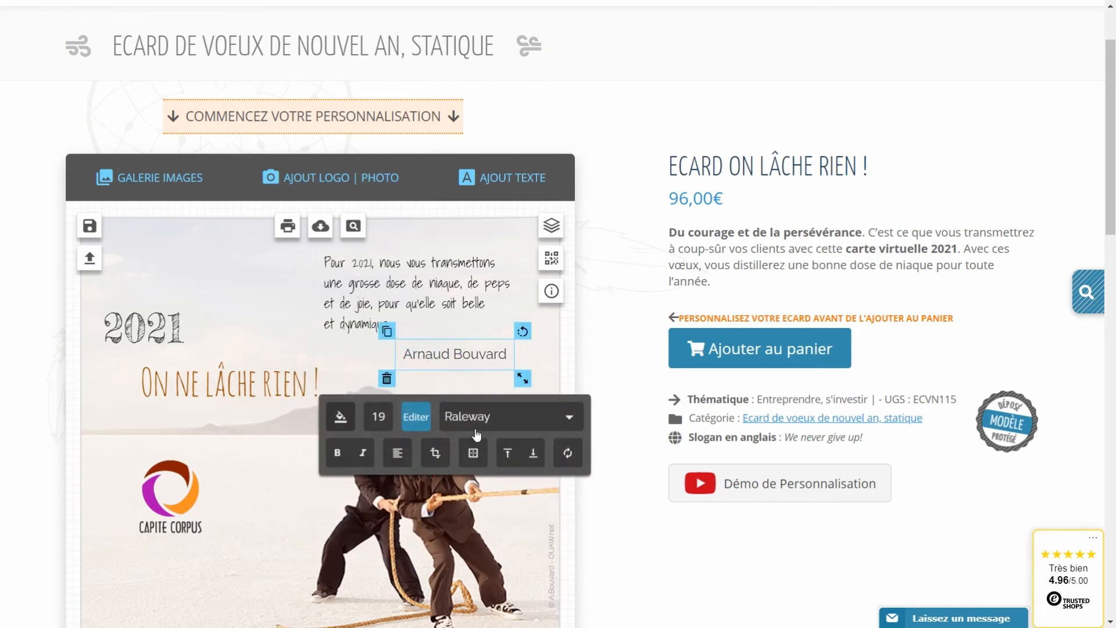
Set the sender's name in the Shadows Into Light font.
{"action": "left_click", "coordinate": [494, 418]}
{"action": "scroll", "coordinate": [494, 416], "scroll_direction": "down", "scroll_amount": 3}
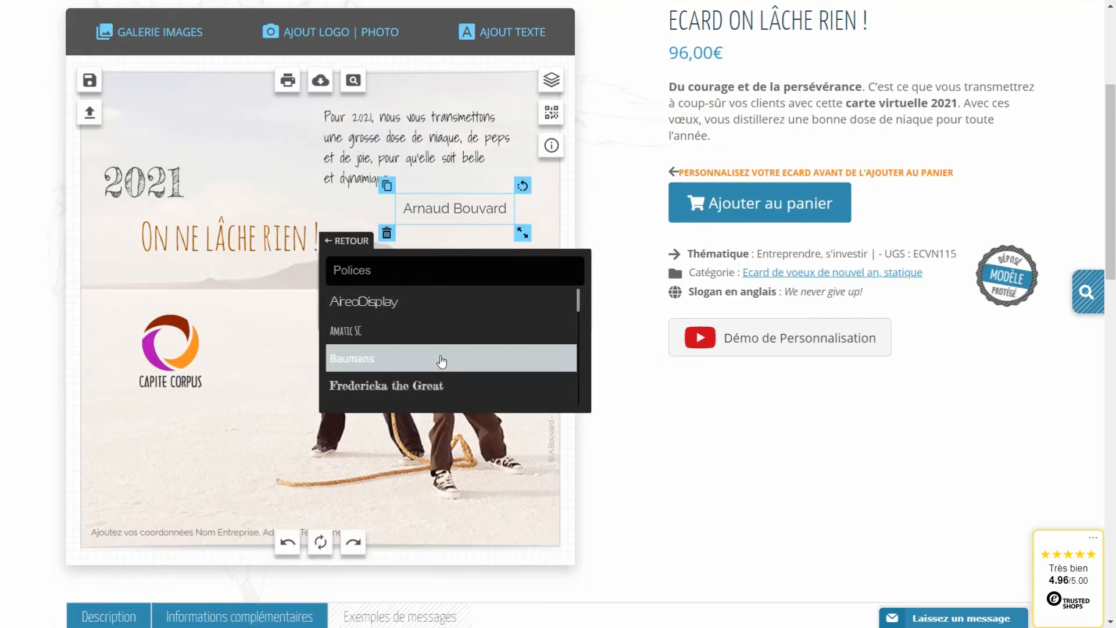
{"action": "scroll", "coordinate": [442, 361], "scroll_direction": "down", "scroll_amount": 8}
{"action": "scroll", "coordinate": [419, 361], "scroll_direction": "down", "scroll_amount": 3}
{"action": "left_click", "coordinate": [395, 343]}
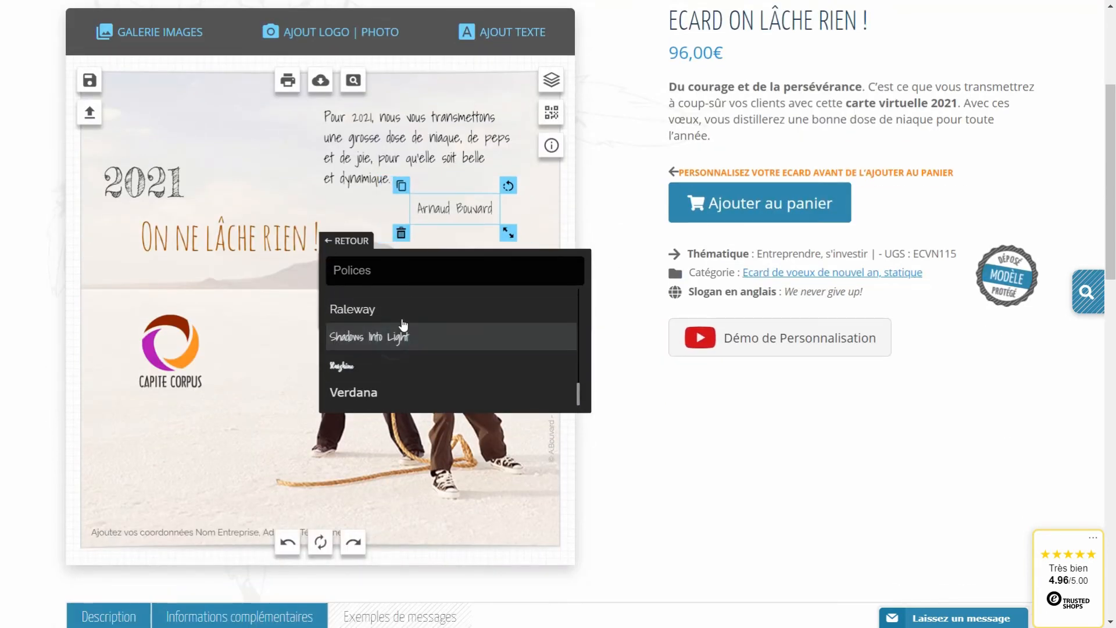
{"action": "left_click", "coordinate": [347, 241]}
Shift the name slightly right and colour it black (#000000).
{"action": "left_click_drag", "start_coordinate": [434, 211], "coordinate": [446, 211]}
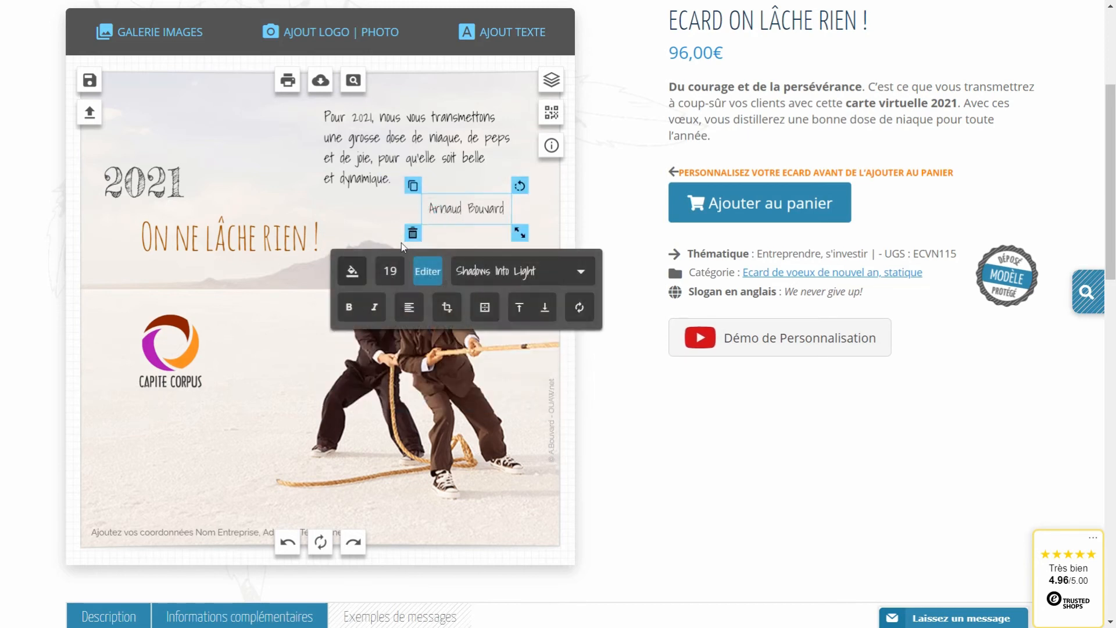
{"action": "left_click", "coordinate": [350, 277]}
{"action": "left_click_drag", "start_coordinate": [383, 318], "coordinate": [309, 358]}
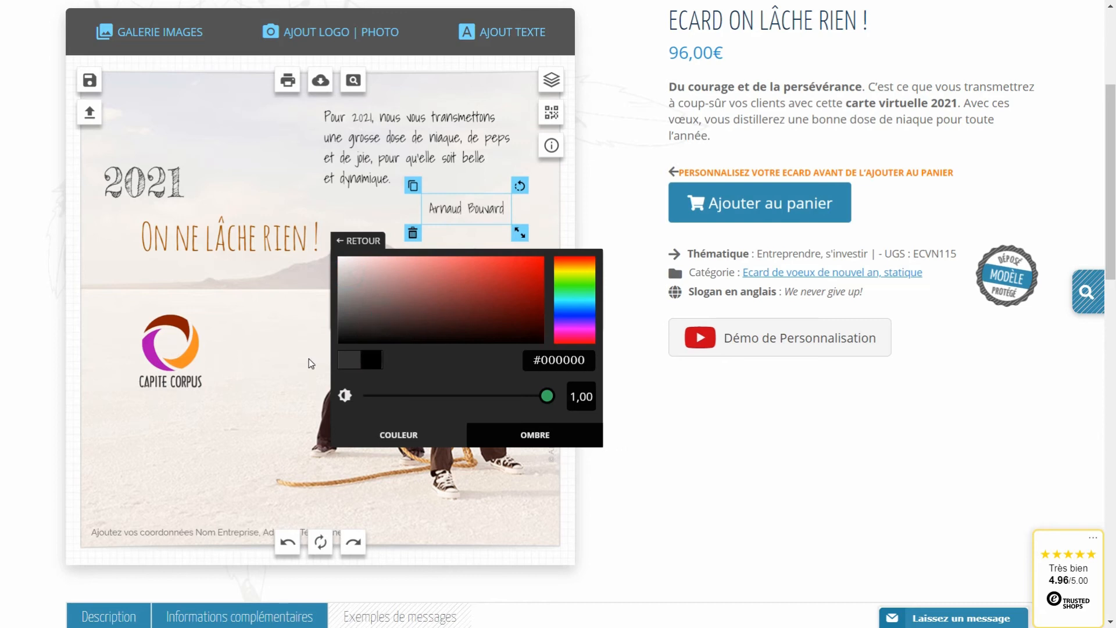
{"action": "left_click", "coordinate": [314, 210]}
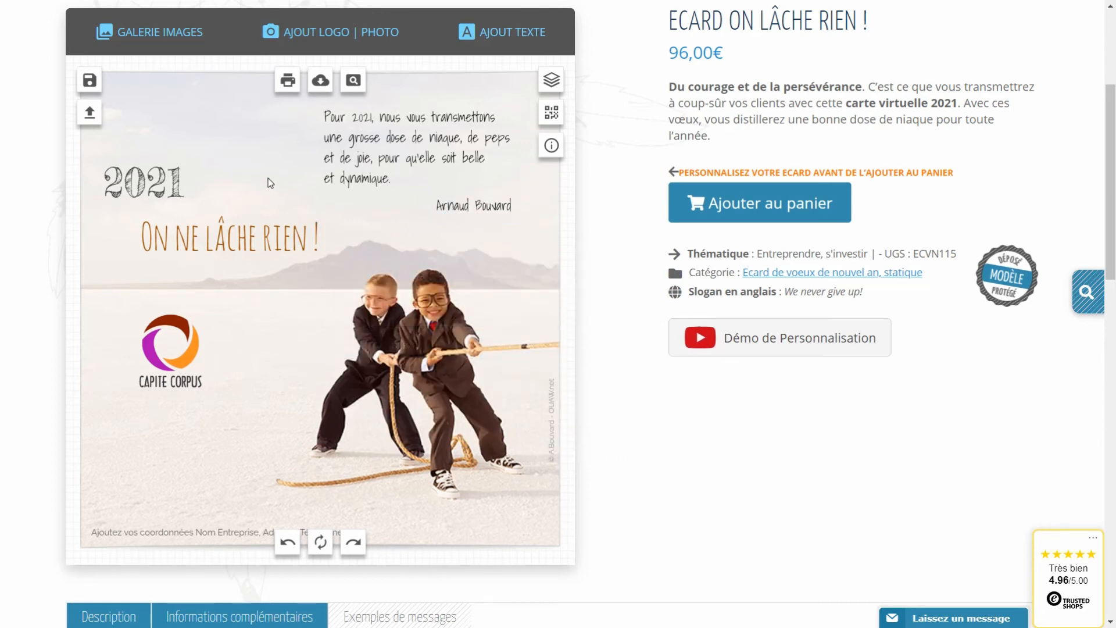
{"action": "left_click", "coordinate": [193, 532]}
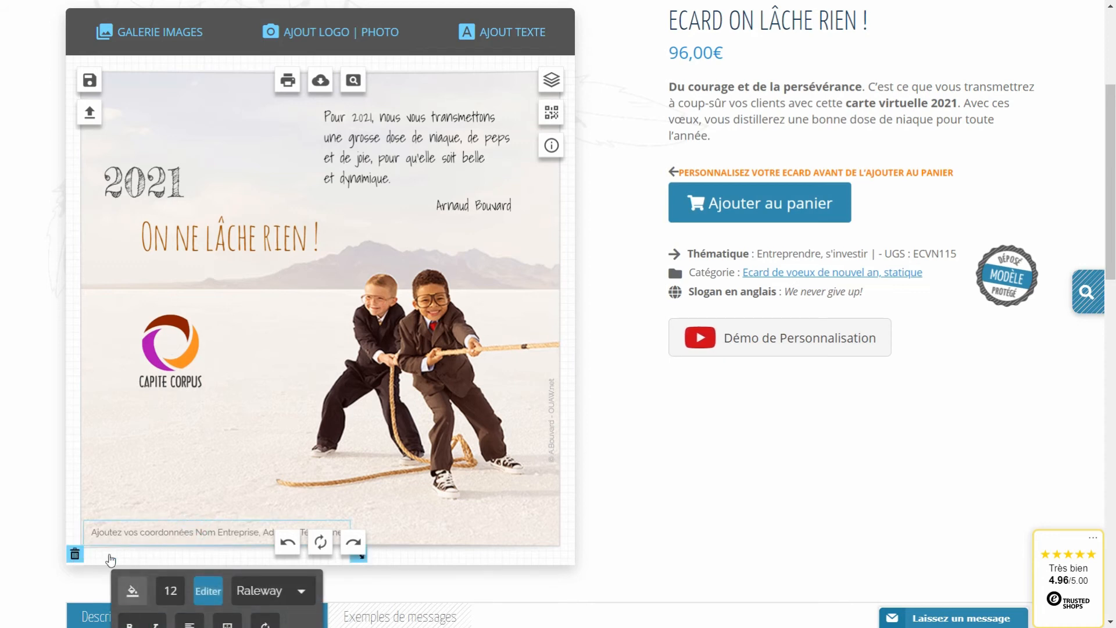
Replace 'Ajoutez vos coordonnées' with an OUAW contact line giving the company's address and phone.
{"action": "scroll", "coordinate": [193, 541], "scroll_direction": "down", "scroll_amount": 1}
{"action": "left_click", "coordinate": [208, 518]}
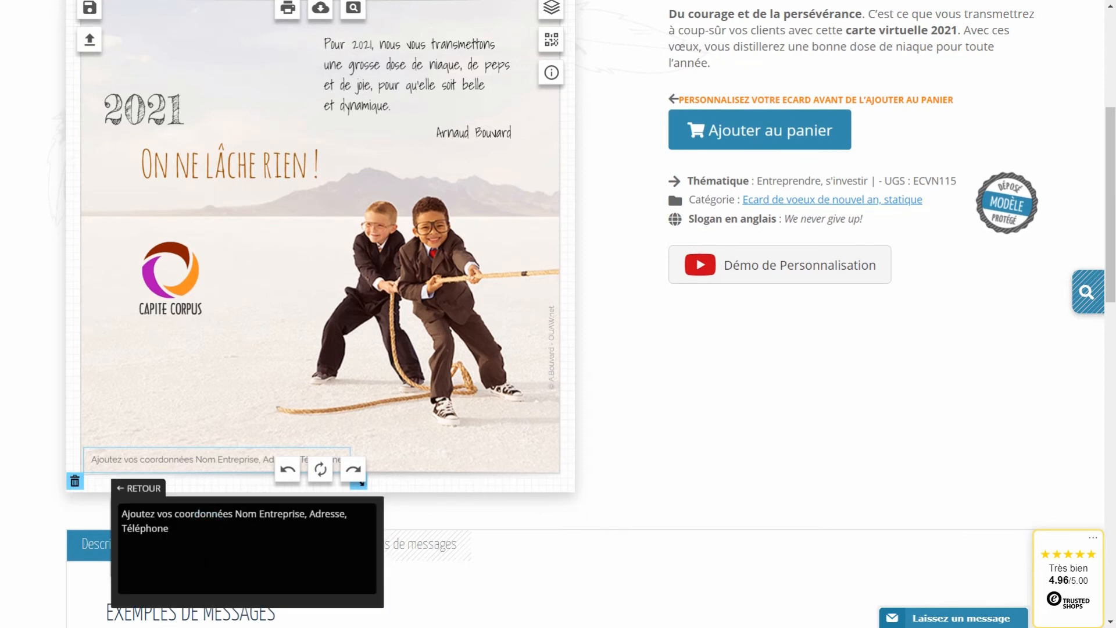
{"action": "triple_click", "coordinate": [216, 538]}
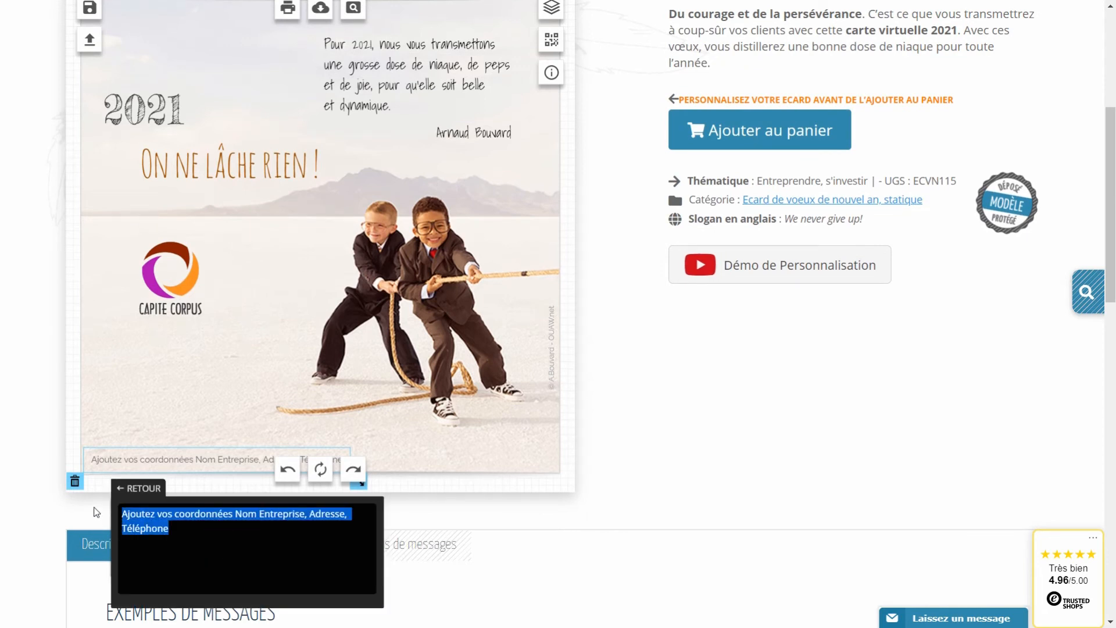
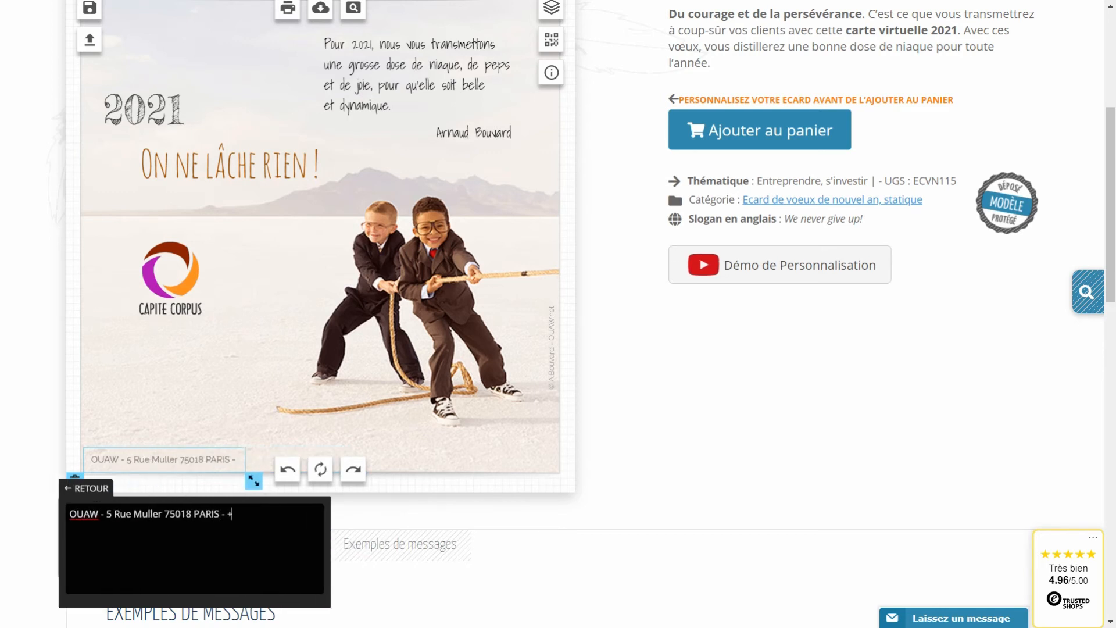
{"action": "left_click", "coordinate": [217, 428]}
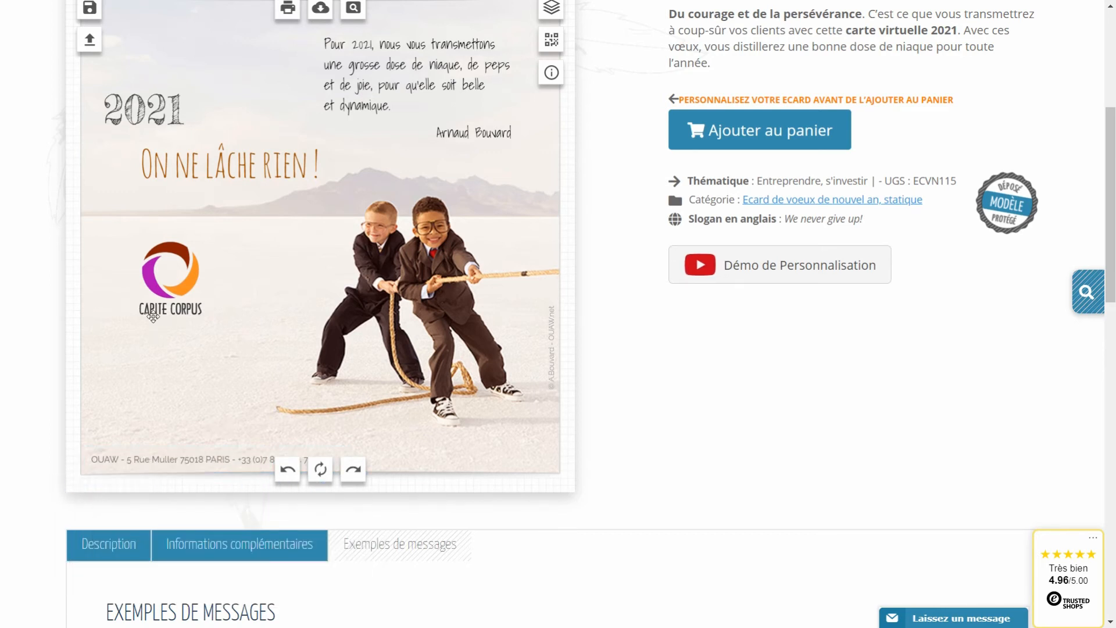
{"action": "scroll", "coordinate": [157, 335], "scroll_direction": "up", "scroll_amount": 3}
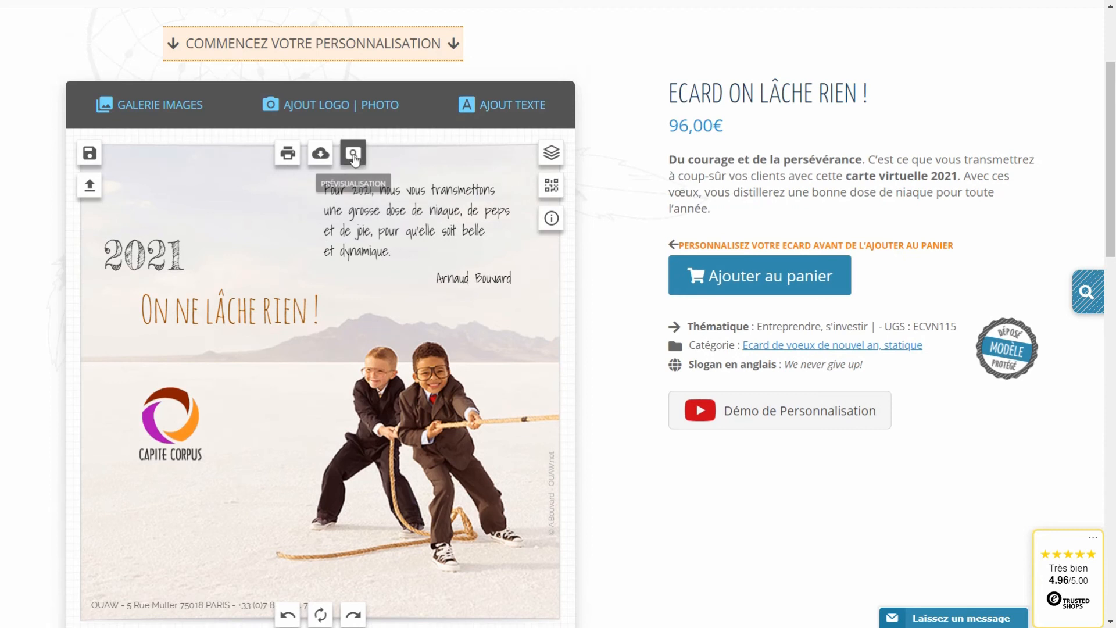
{"action": "left_click", "coordinate": [353, 154]}
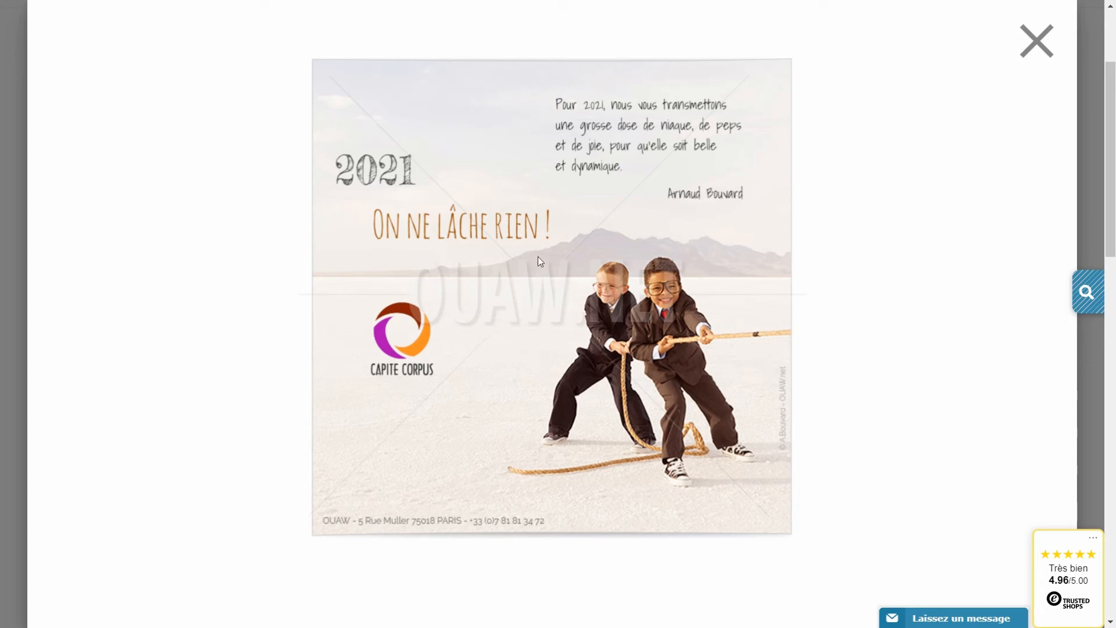
{"action": "left_click", "coordinate": [1037, 41]}
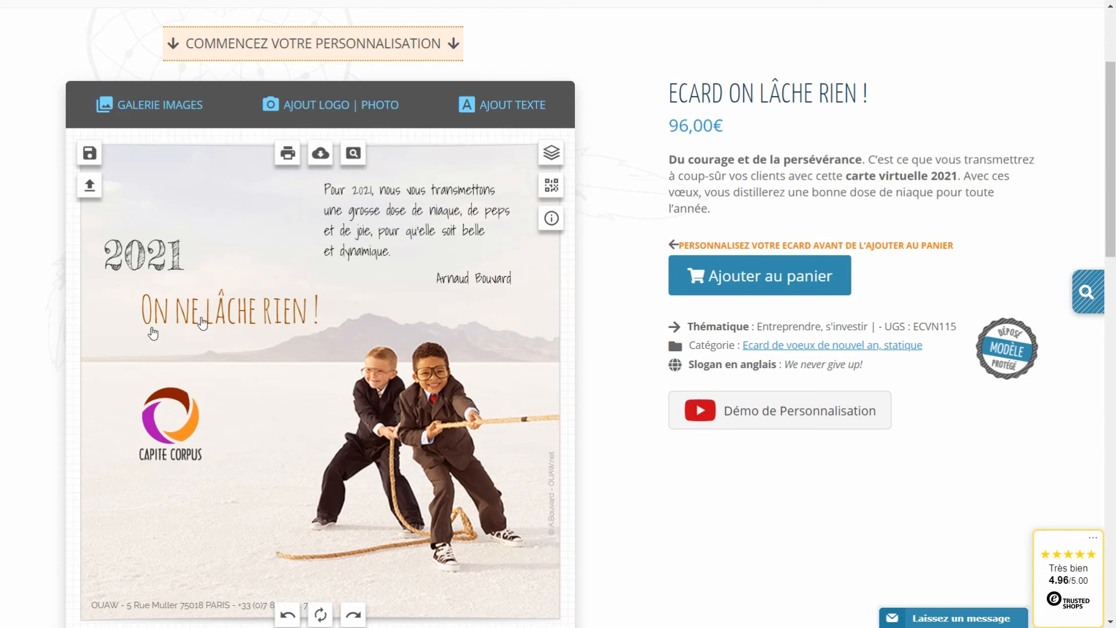
Save the current card as a creation named 'crea1'.
{"action": "left_click", "coordinate": [89, 152]}
{"action": "left_click", "coordinate": [242, 307]}
{"action": "type", "text": "crea1"}
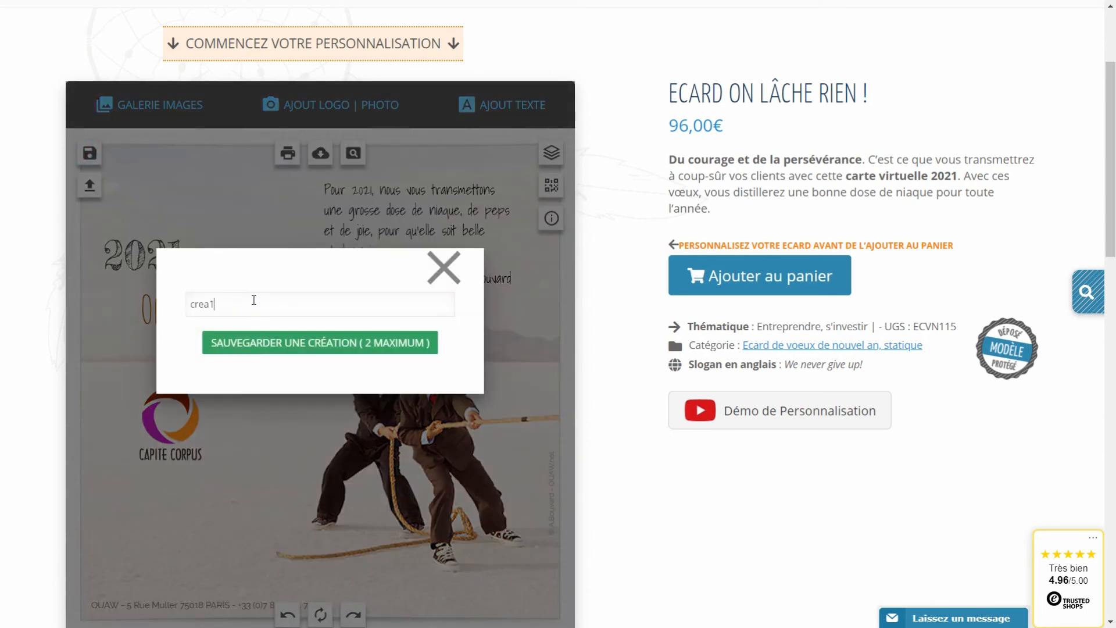
{"action": "left_click", "coordinate": [277, 343]}
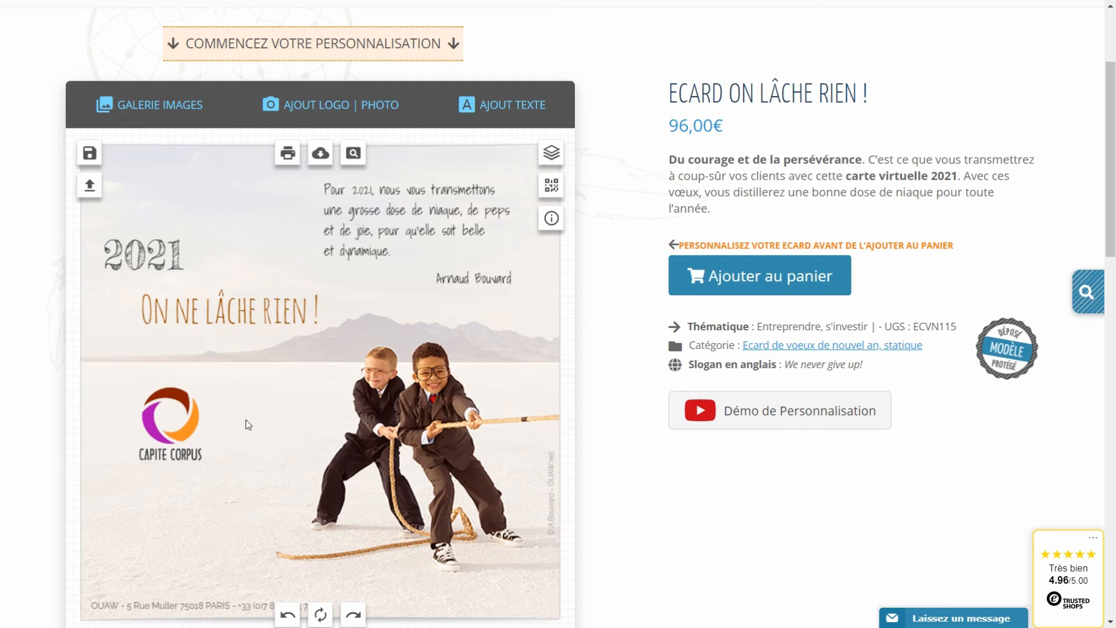
Move the Capite Corpus logo up beside 2021 and shift '2021' and the slogan lower.
{"action": "left_click", "coordinate": [185, 436]}
{"action": "left_click_drag", "start_coordinate": [185, 435], "coordinate": [246, 237]}
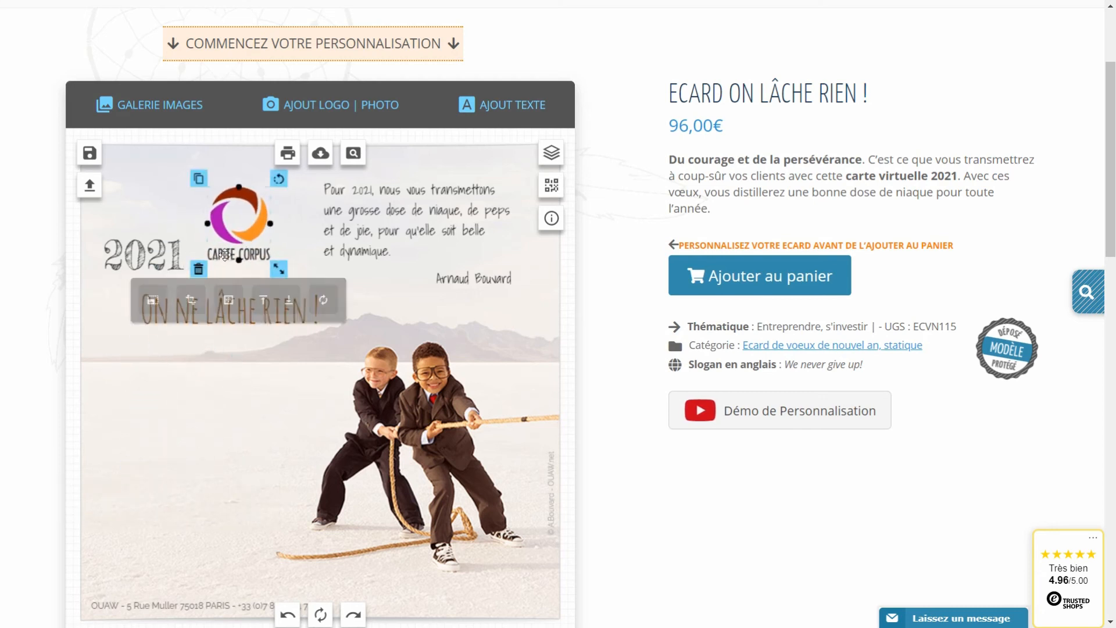
{"action": "left_click", "coordinate": [136, 354]}
{"action": "left_click_drag", "start_coordinate": [187, 301], "coordinate": [181, 354]}
{"action": "left_click_drag", "start_coordinate": [142, 259], "coordinate": [144, 311]}
{"action": "left_click", "coordinate": [273, 321]}
{"action": "left_click_drag", "start_coordinate": [255, 240], "coordinate": [262, 237]}
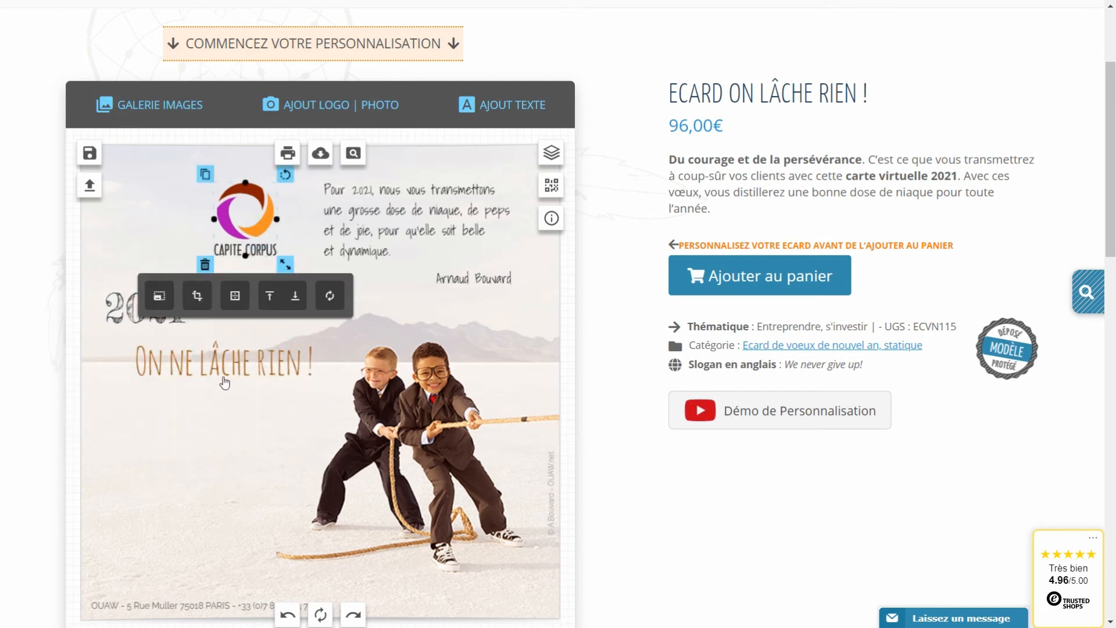
Recolour the slogan 'On ne lâche rien !' a brighter orange (#e37c15).
{"action": "left_click", "coordinate": [221, 383]}
{"action": "left_click", "coordinate": [217, 363]}
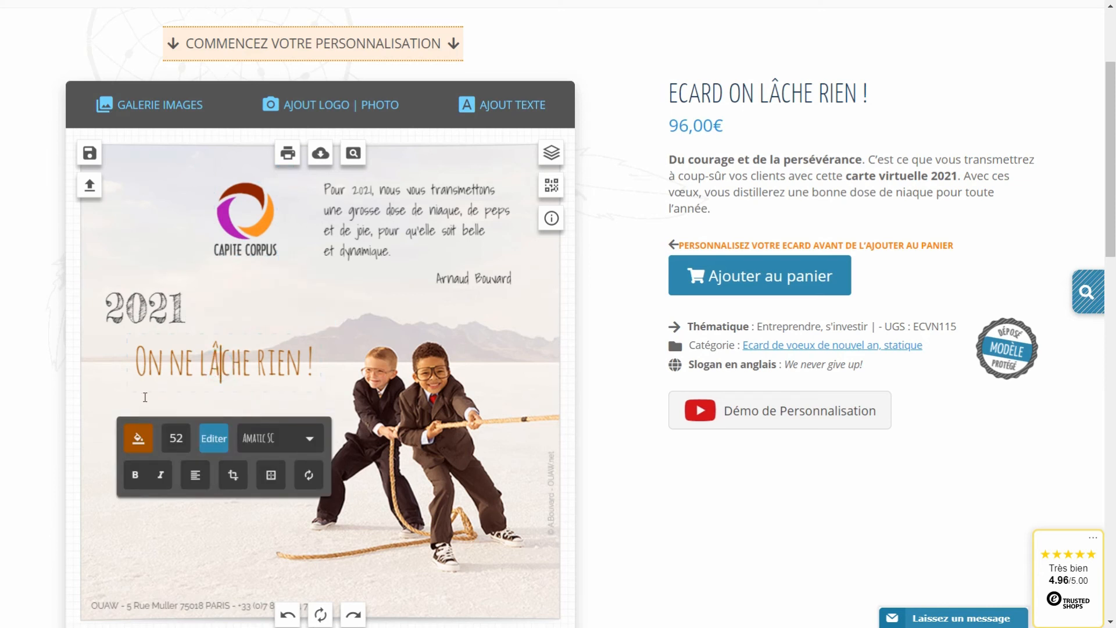
{"action": "left_click", "coordinate": [278, 331]}
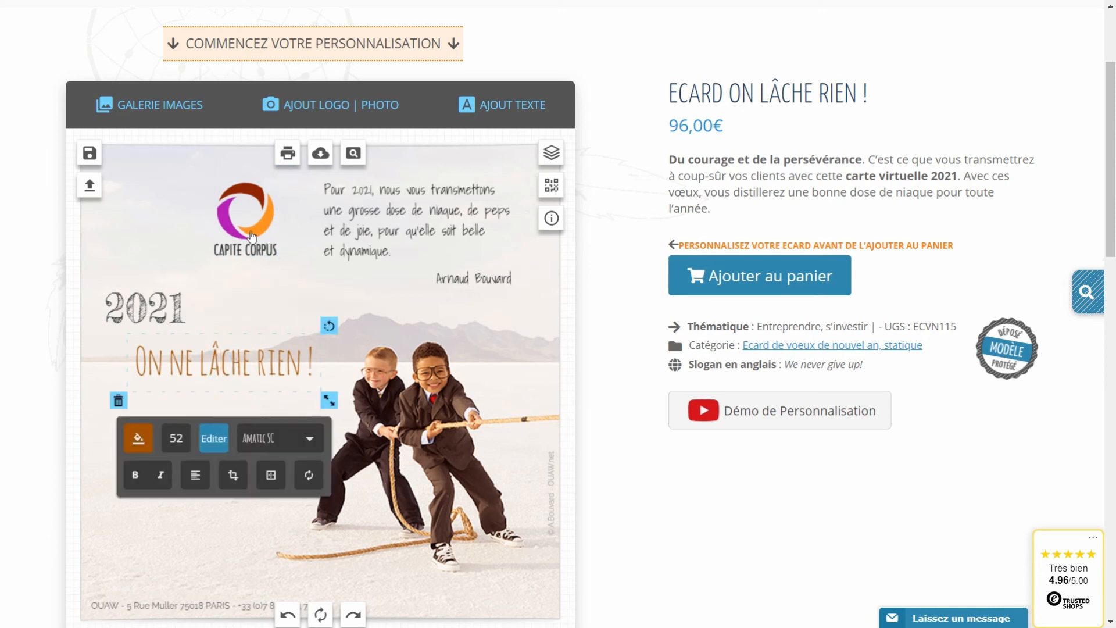
{"action": "left_click", "coordinate": [137, 442]}
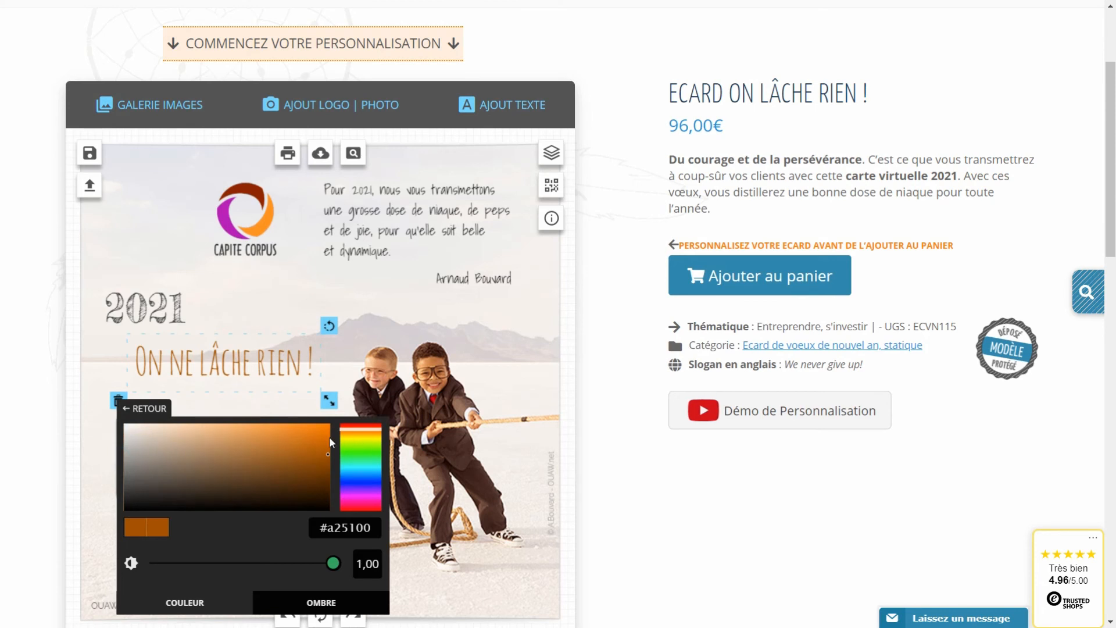
{"action": "left_click", "coordinate": [309, 433]}
Browse the image gallery to the 1 - Stickers Post-it category.
{"action": "left_click", "coordinate": [139, 137]}
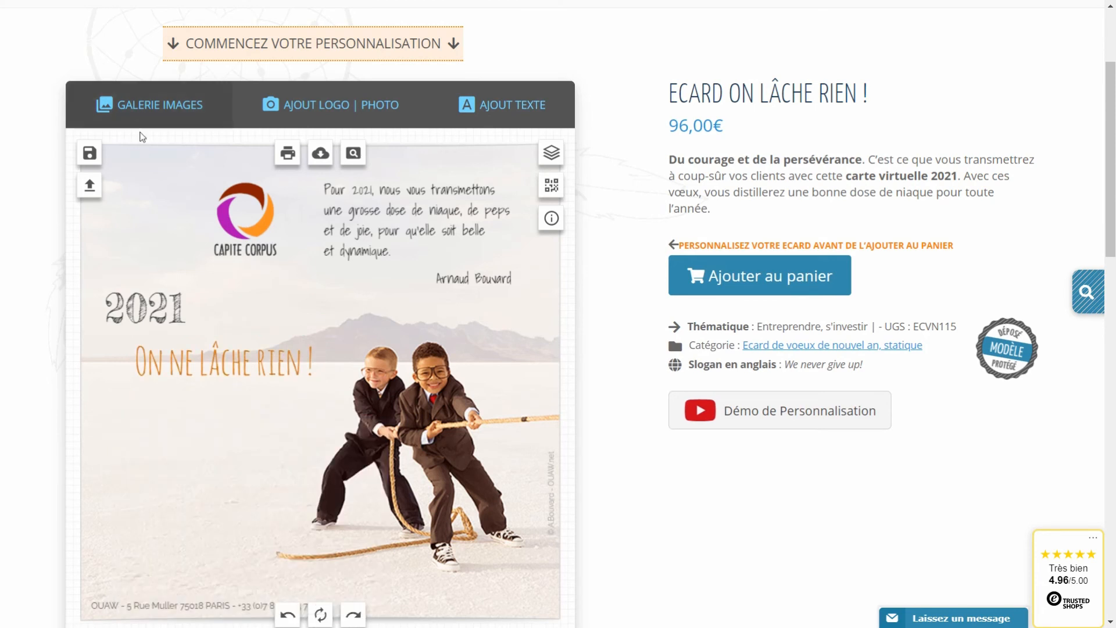
{"action": "left_click", "coordinate": [145, 114]}
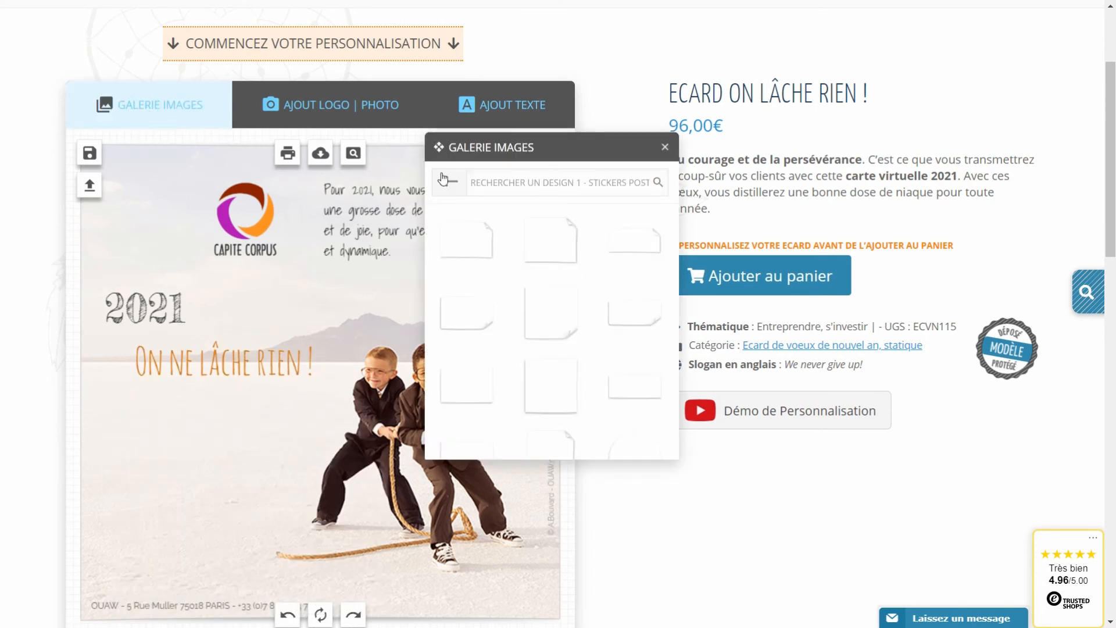
{"action": "left_click", "coordinate": [448, 183]}
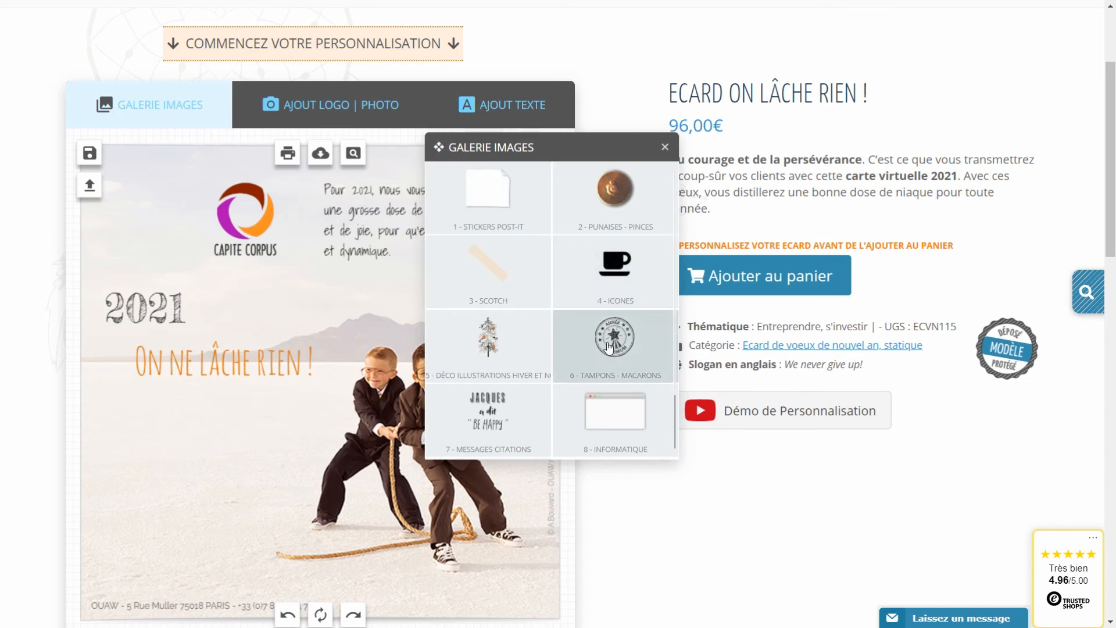
{"action": "left_click", "coordinate": [498, 422]}
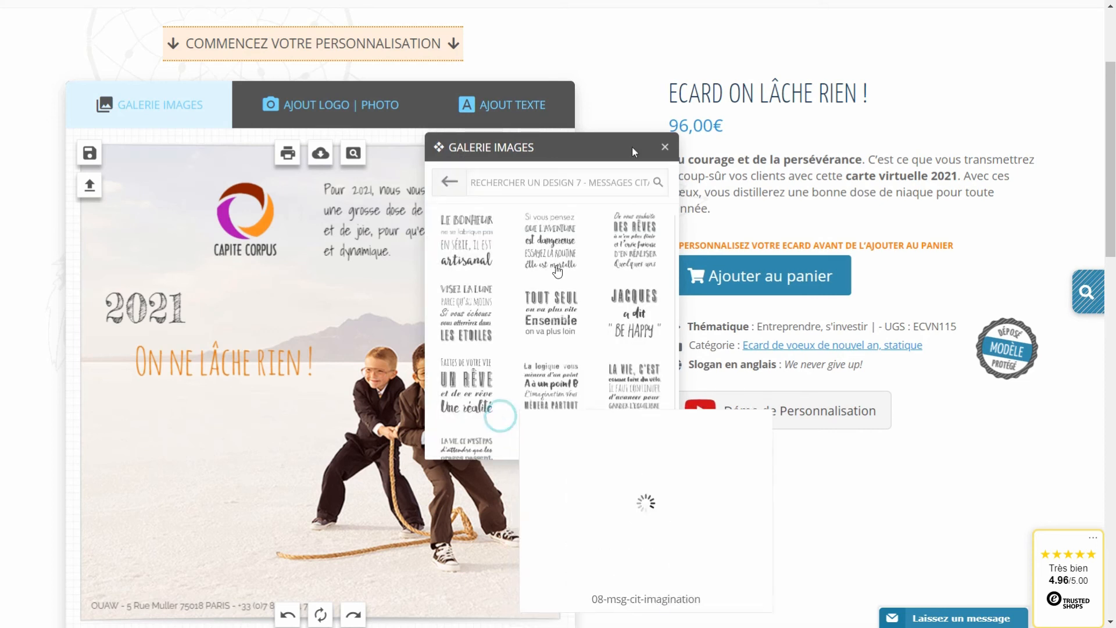
{"action": "left_click", "coordinate": [450, 182]}
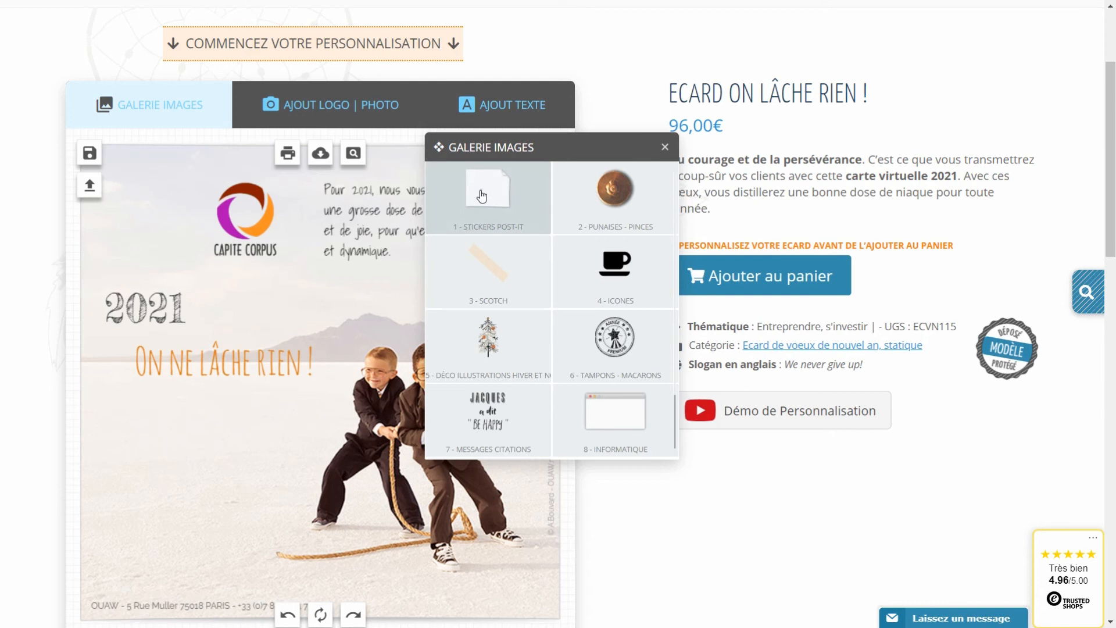
{"action": "left_click", "coordinate": [481, 196]}
Add a white post-it and place it, slightly tilted, at the card's lower left.
{"action": "left_click", "coordinate": [548, 394]}
{"action": "left_click", "coordinate": [308, 391]}
{"action": "left_click_drag", "start_coordinate": [308, 391], "coordinate": [211, 478]}
{"action": "left_click_drag", "start_coordinate": [277, 406], "coordinate": [259, 396]}
{"action": "left_click", "coordinate": [201, 459]}
{"action": "left_click_drag", "start_coordinate": [202, 459], "coordinate": [187, 453]}
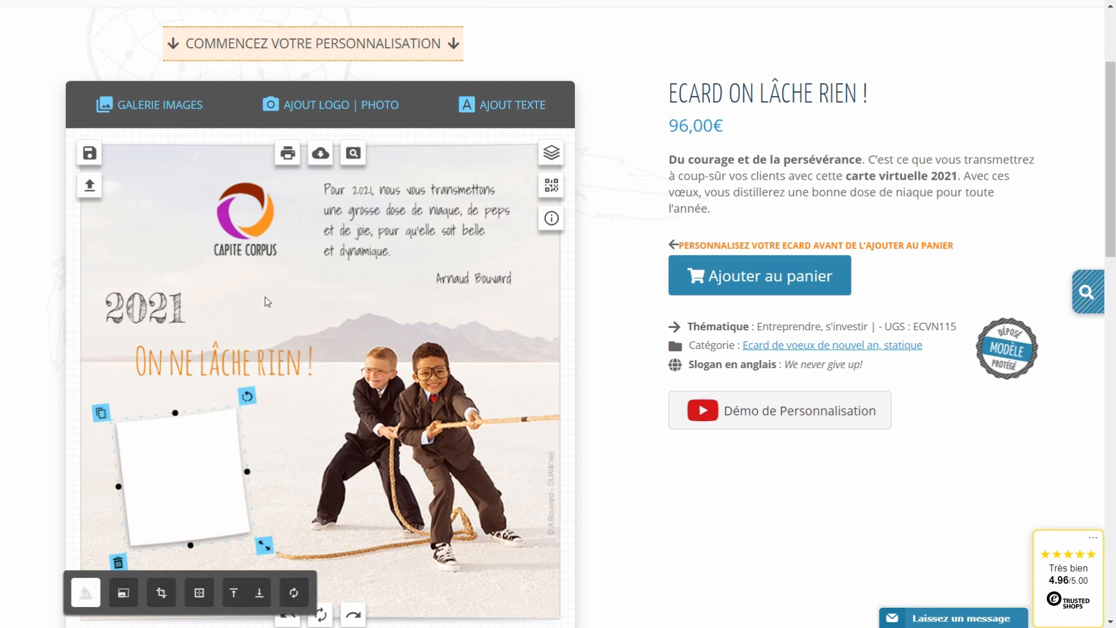
Check the export format options, then bring up the Ajout Logo | Photo panel.
{"action": "left_click", "coordinate": [320, 153]}
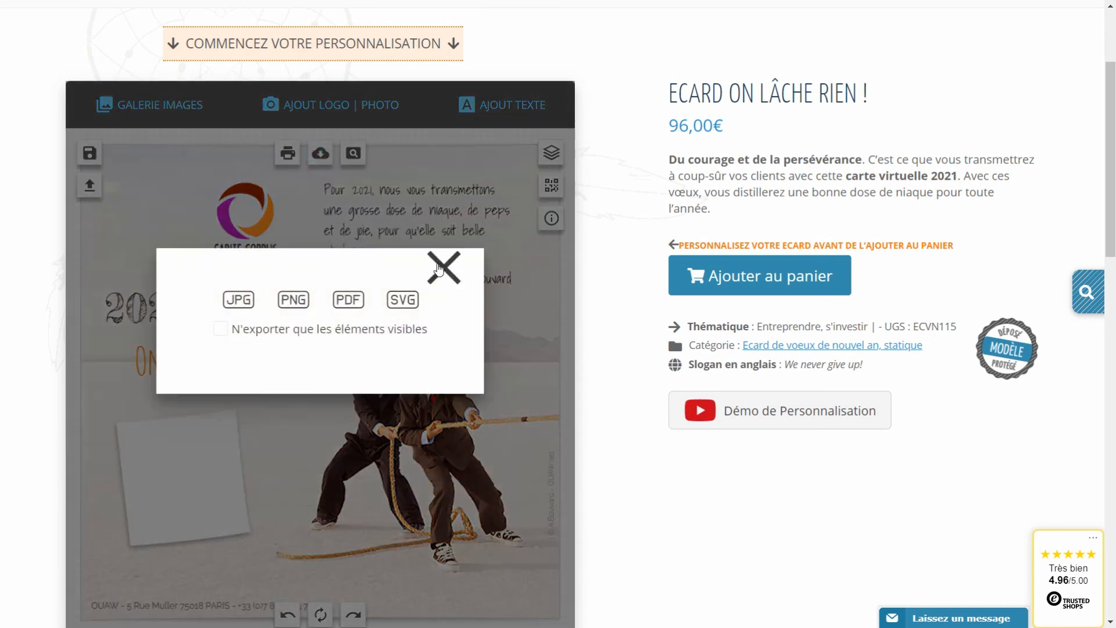
{"action": "left_click", "coordinate": [439, 269]}
{"action": "left_click", "coordinate": [319, 103]}
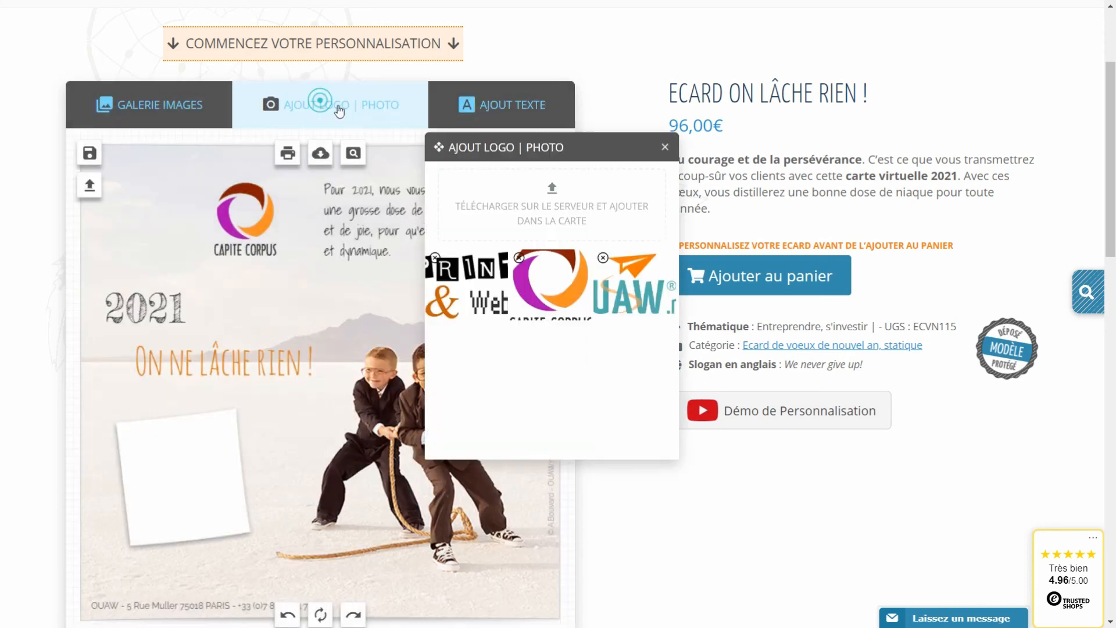
Upload linkedin-profil-photo.jpg and add it to the card.
{"action": "left_click", "coordinate": [552, 193]}
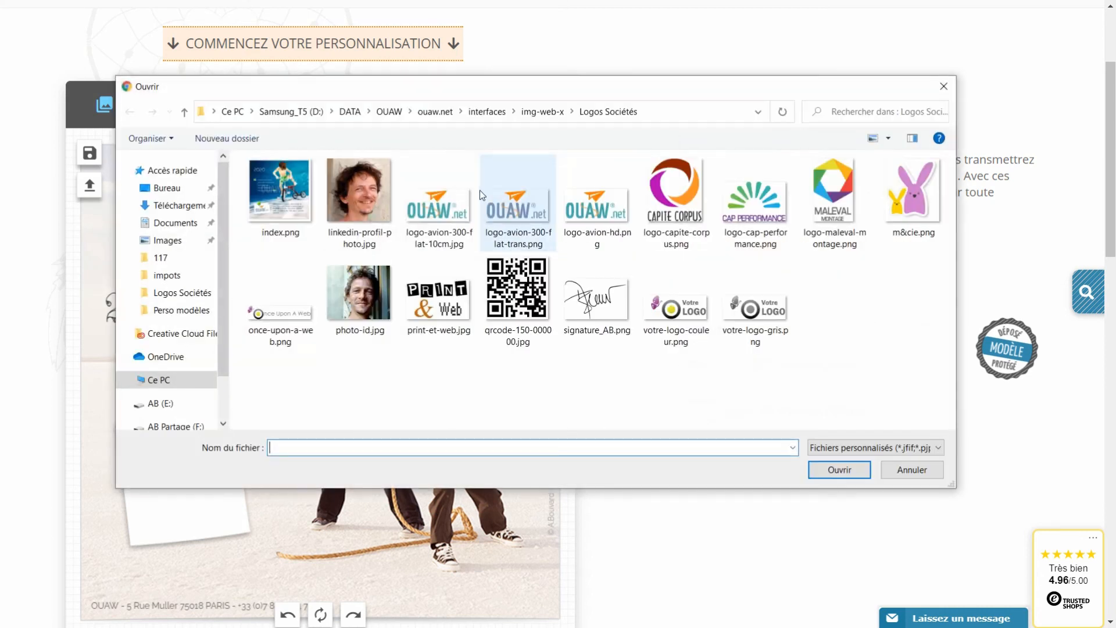
{"action": "left_click", "coordinate": [364, 212]}
{"action": "left_click", "coordinate": [839, 469]}
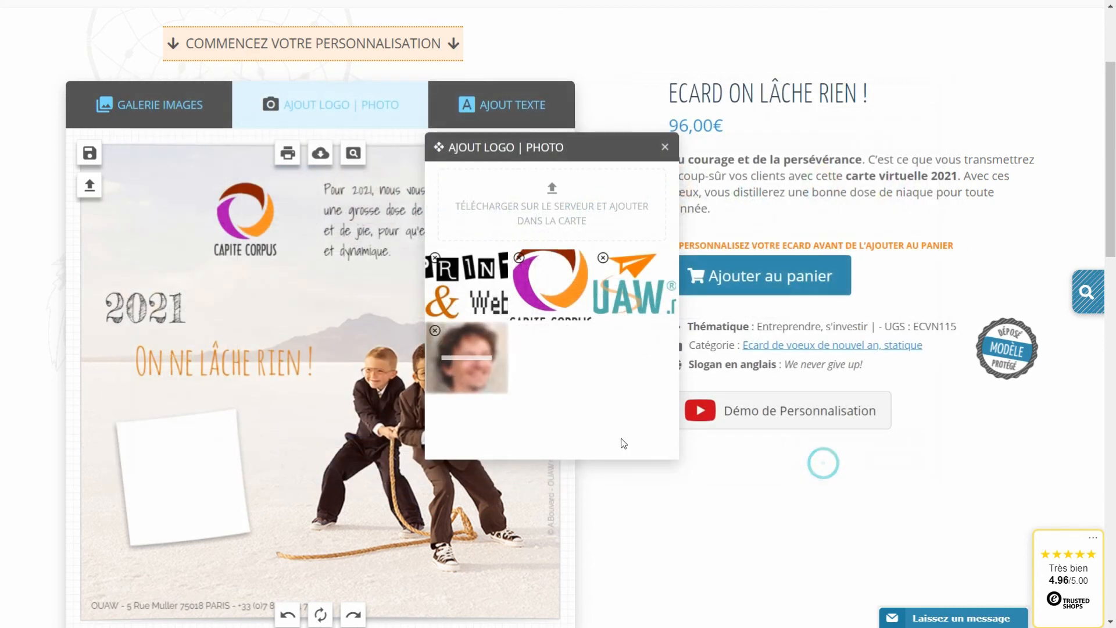
{"action": "left_click", "coordinate": [443, 378]}
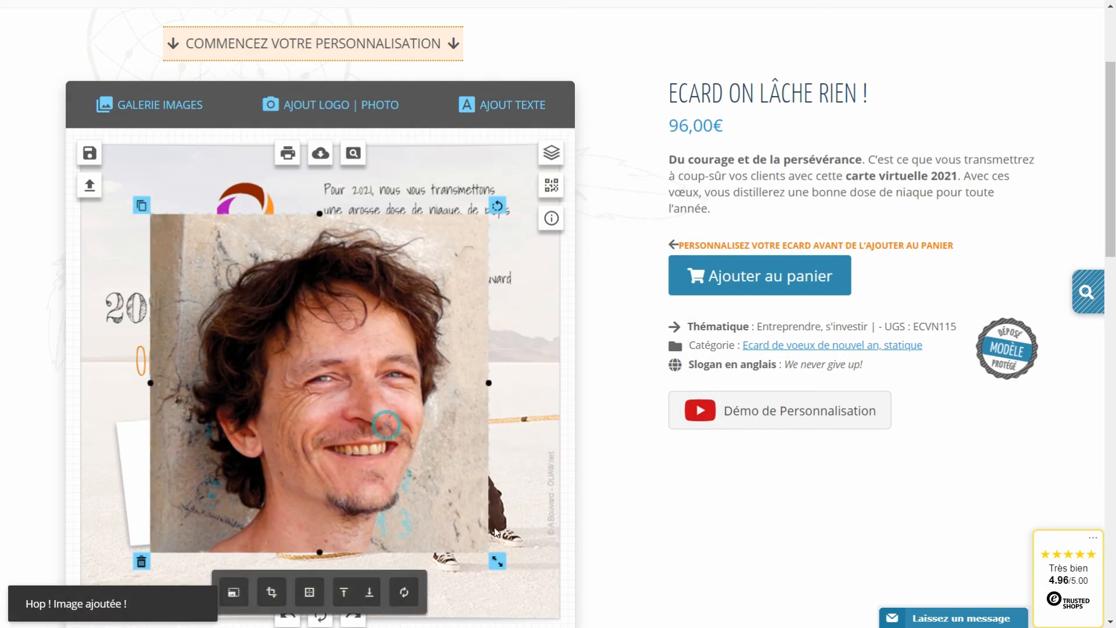
Shrink the portrait, tilt it slightly and settle it onto the white post-it.
{"action": "left_click_drag", "start_coordinate": [495, 552], "coordinate": [374, 436]}
{"action": "left_click_drag", "start_coordinate": [315, 383], "coordinate": [185, 493]}
{"action": "left_click_drag", "start_coordinate": [244, 411], "coordinate": [234, 414]}
{"action": "left_click_drag", "start_coordinate": [214, 452], "coordinate": [211, 456]}
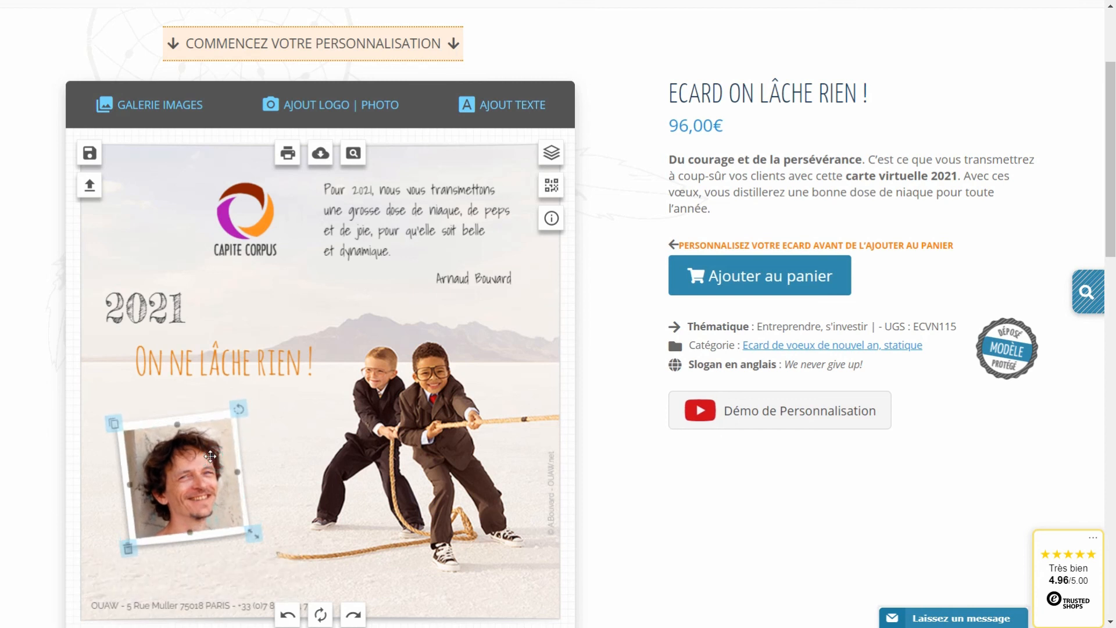
{"action": "left_click", "coordinate": [288, 427]}
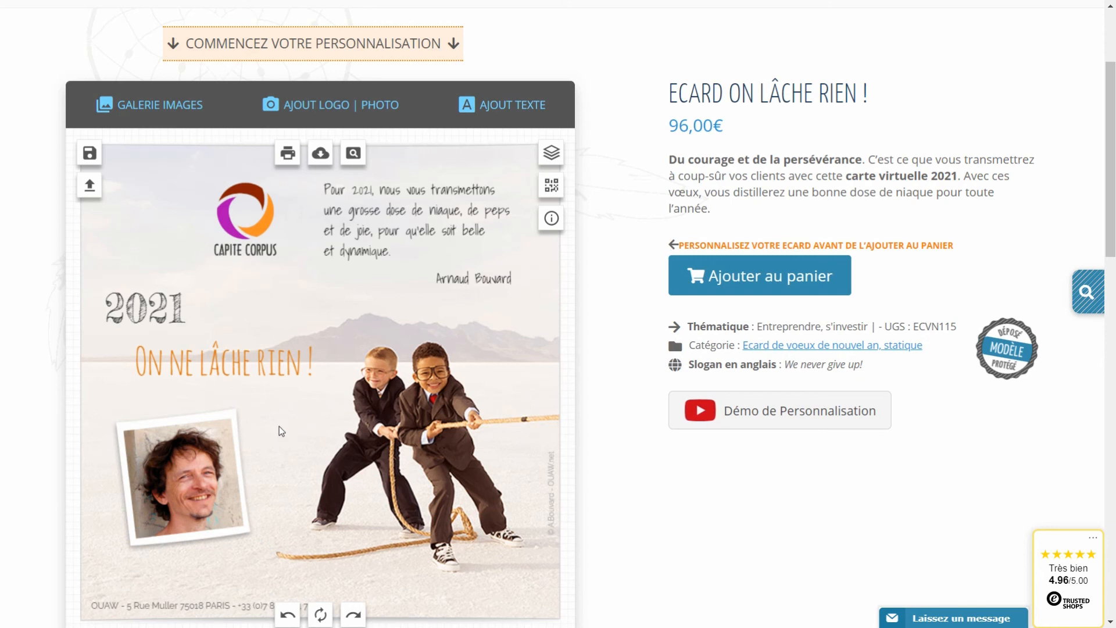
Add an orange diagonal tape from the 3 - Scotch gallery over the photo's top-left corner.
{"action": "left_click", "coordinate": [156, 106]}
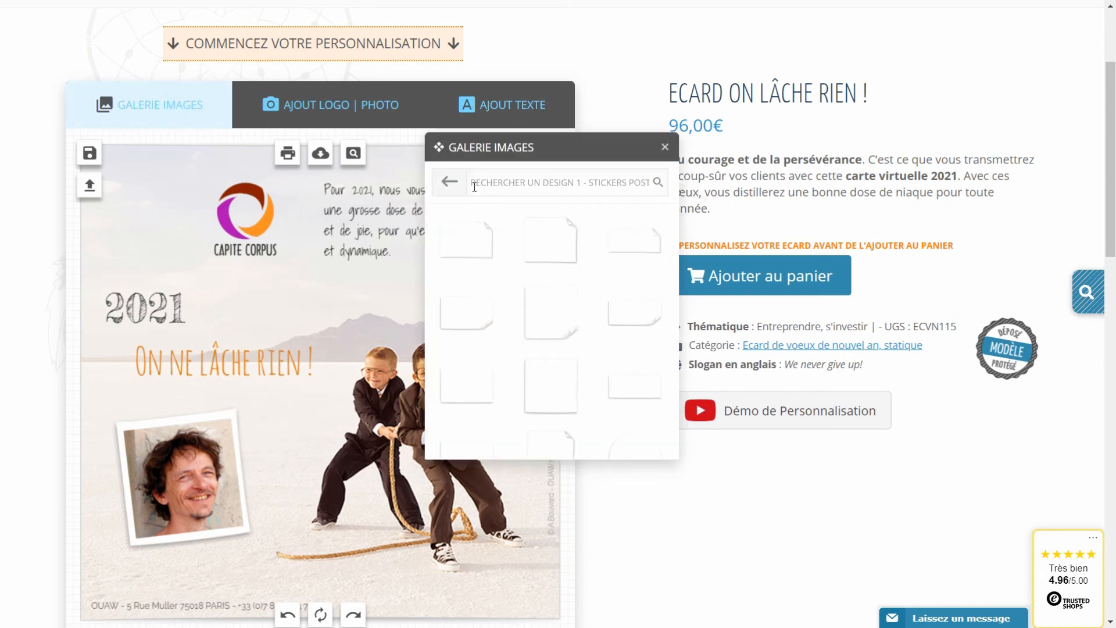
{"action": "left_click", "coordinate": [452, 184]}
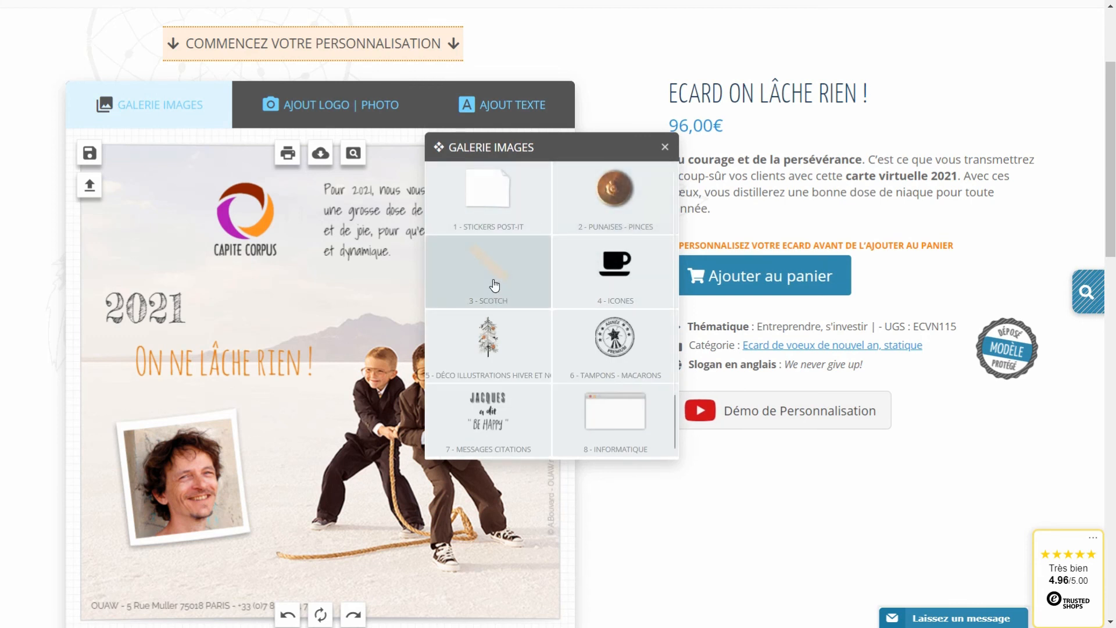
{"action": "left_click", "coordinate": [493, 282]}
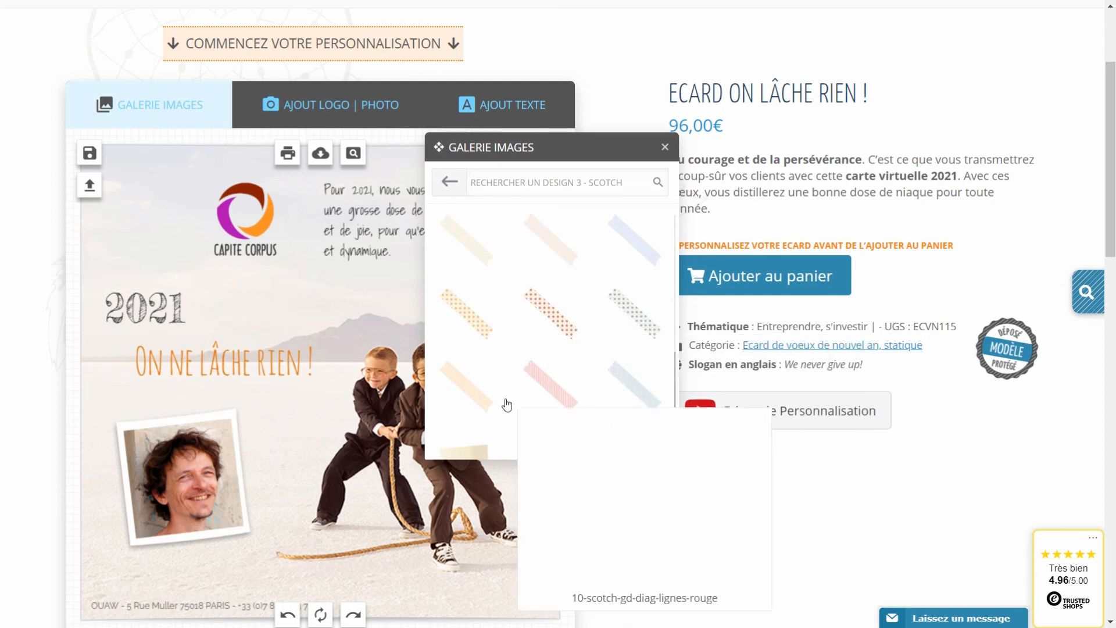
{"action": "left_click", "coordinate": [473, 394]}
{"action": "left_click_drag", "start_coordinate": [263, 427], "coordinate": [132, 472]}
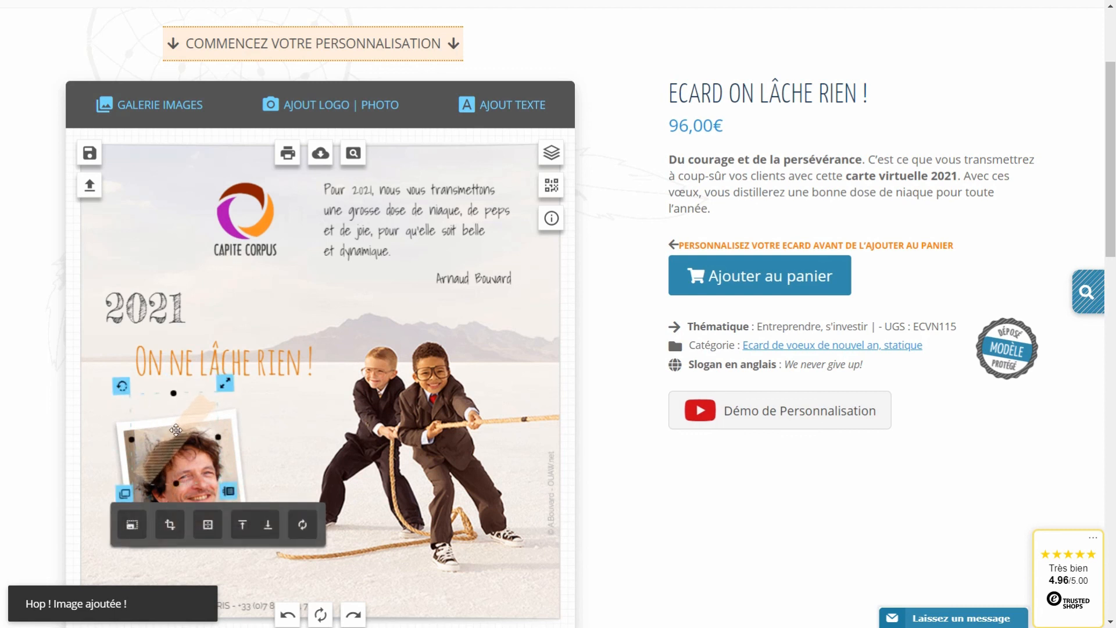
{"action": "left_click_drag", "start_coordinate": [137, 402], "coordinate": [95, 405]}
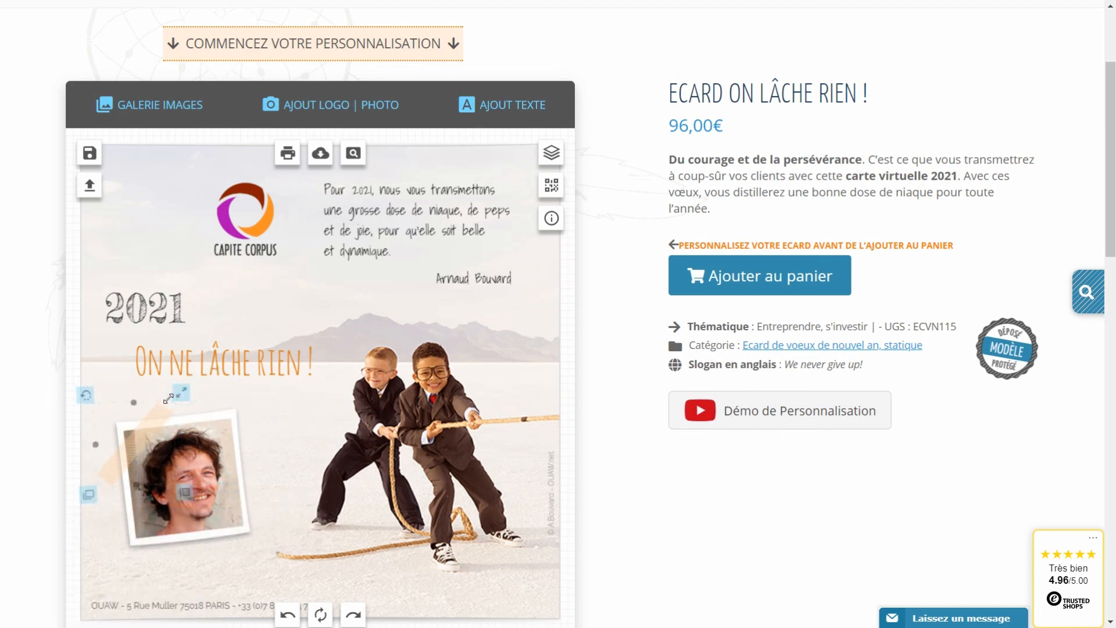
{"action": "left_click", "coordinate": [281, 427]}
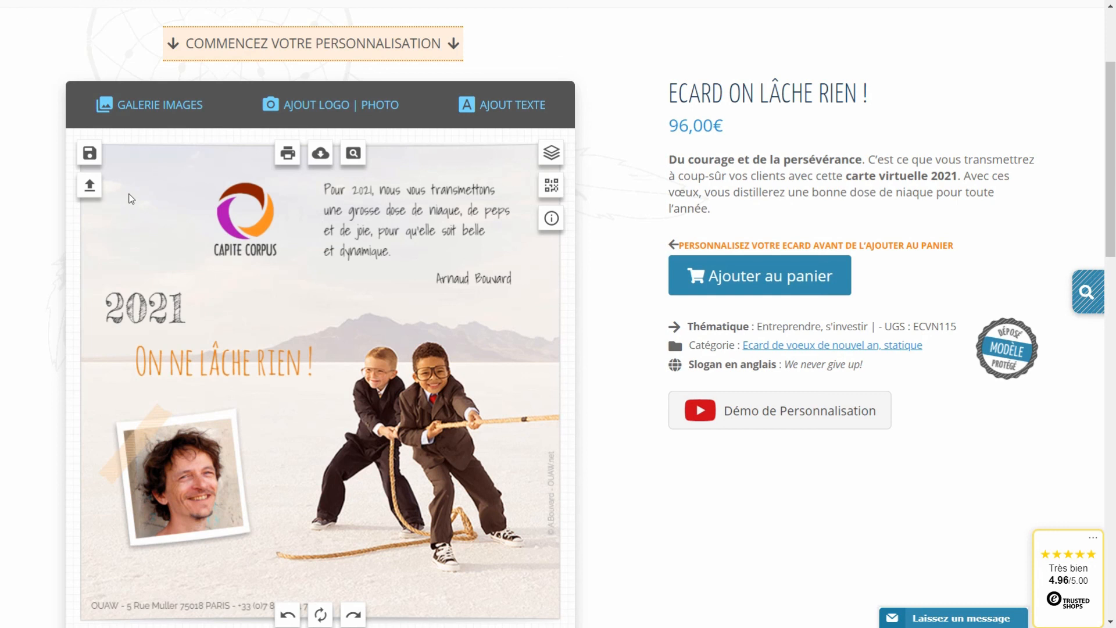
Save the taped-portrait card as a second creation under a new name.
{"action": "left_click", "coordinate": [91, 155]}
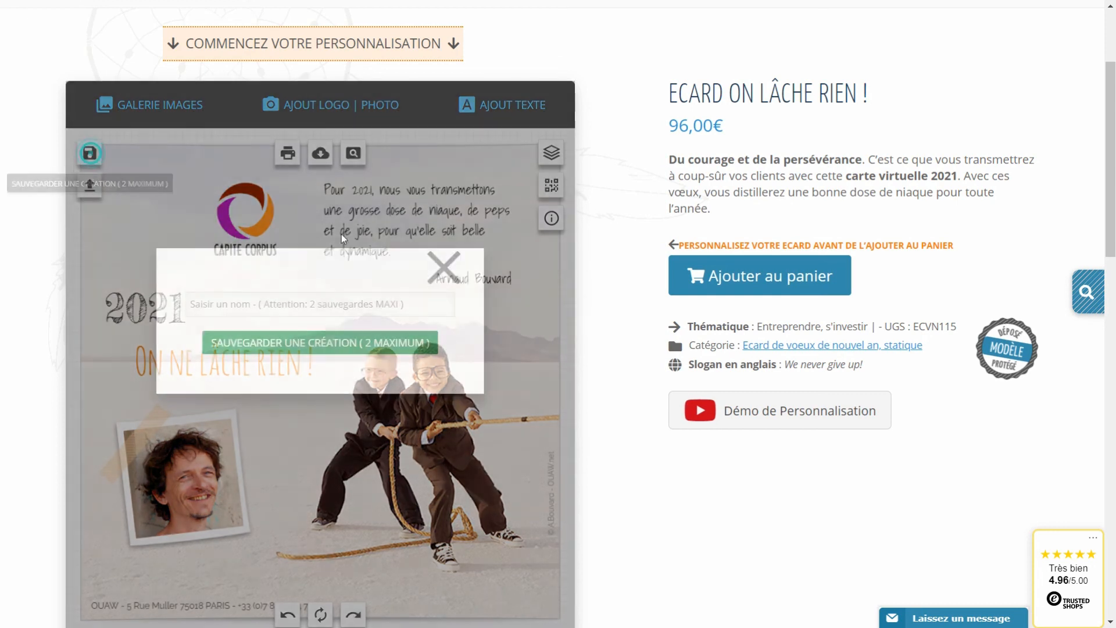
{"action": "left_click", "coordinate": [301, 309]}
{"action": "type", "text": "d"}
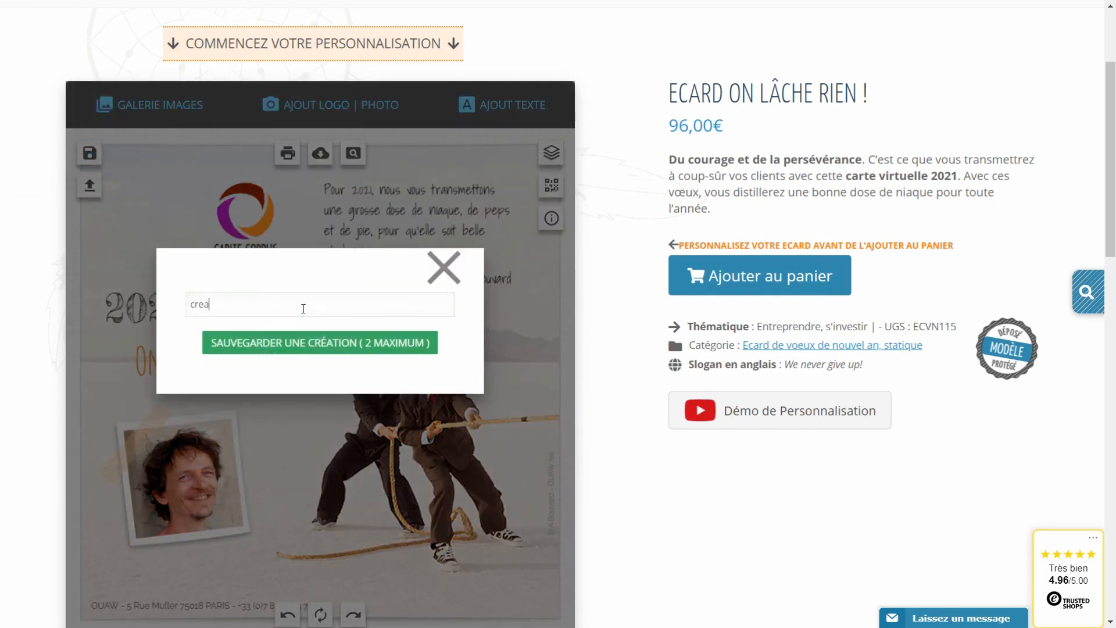
{"action": "left_click", "coordinate": [372, 347]}
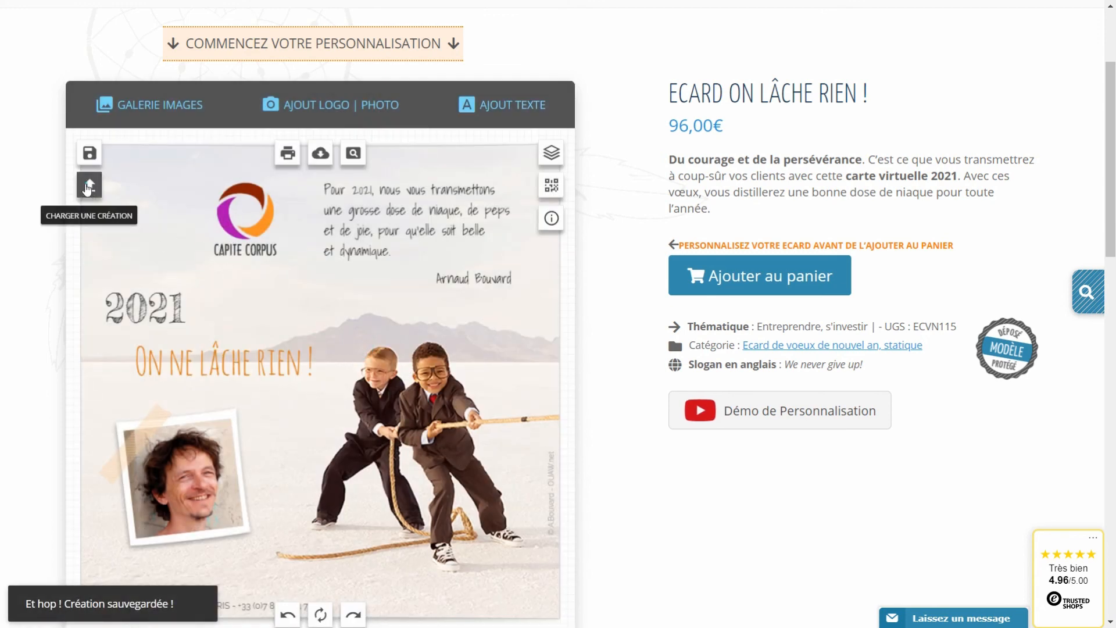
Load saved creation CREA1, then CREA2 with the taped portrait on the post-it, and deselect the photo.
{"action": "left_click", "coordinate": [90, 186]}
{"action": "left_click", "coordinate": [480, 205]}
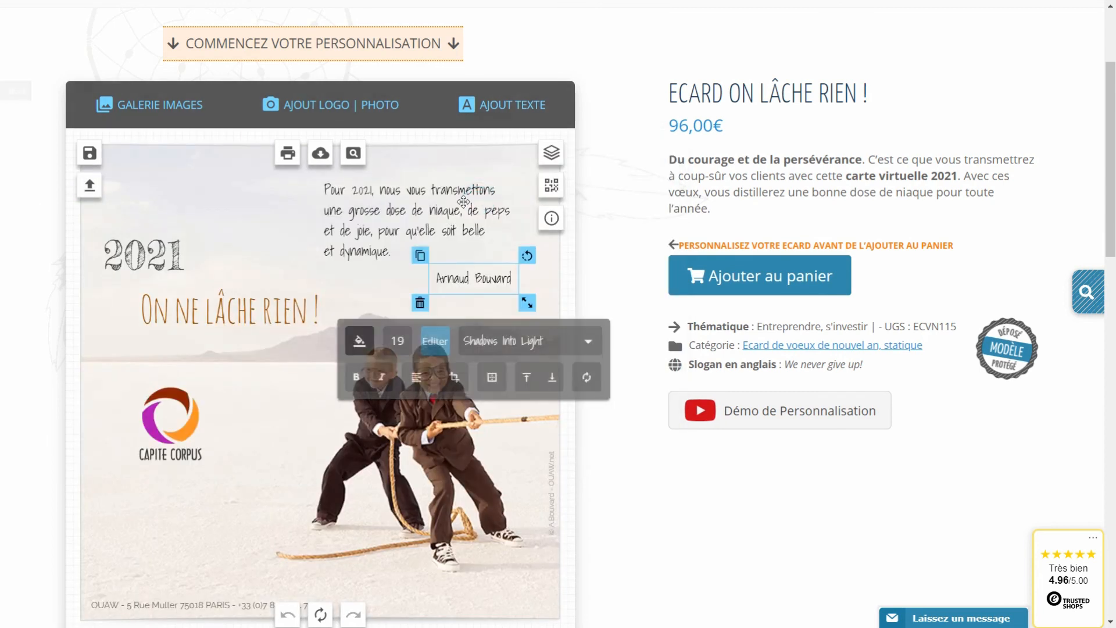
{"action": "left_click", "coordinate": [89, 185]}
{"action": "left_click", "coordinate": [550, 195]}
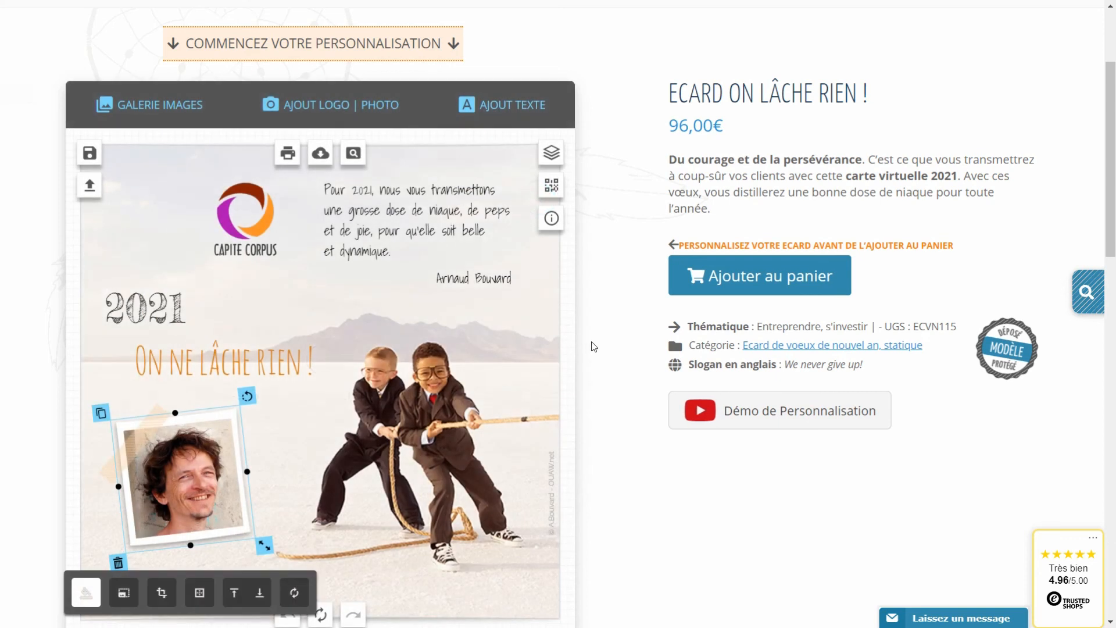
{"action": "left_click", "coordinate": [592, 343]}
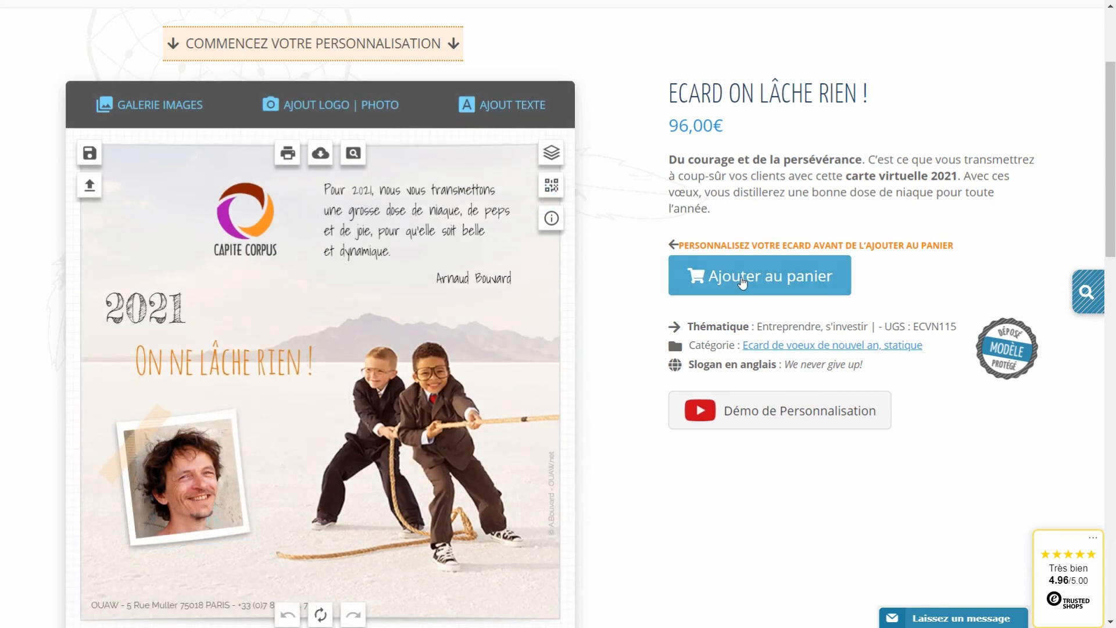